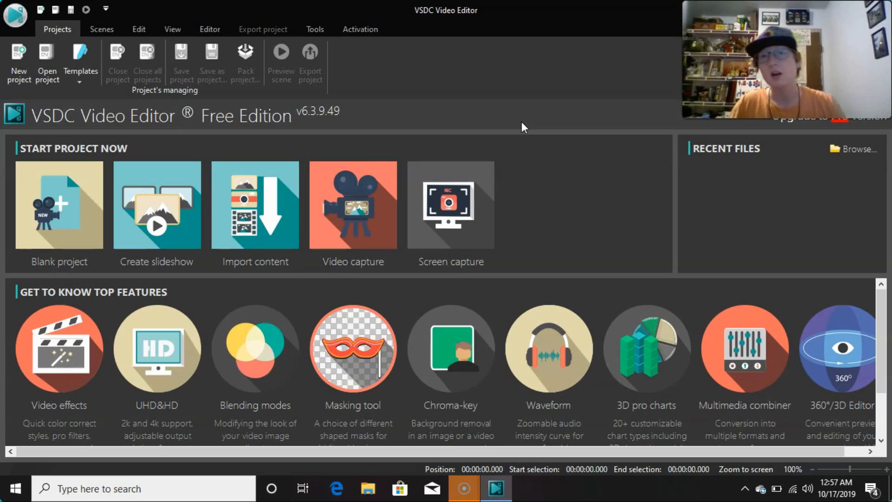
# - Create a blank project with Full HD 1920x1080 pixels (16:9) resolution and a 30 fps framerate
pyautogui.click(50, 229)
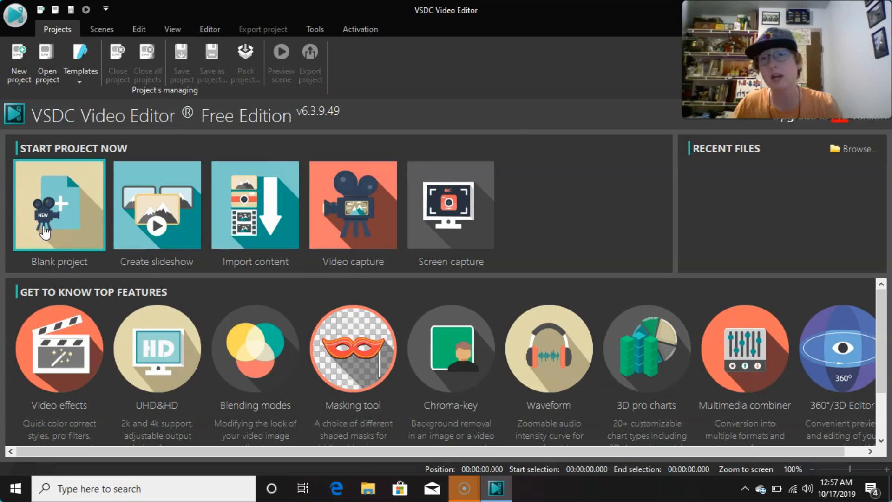
pyautogui.click(45, 230)
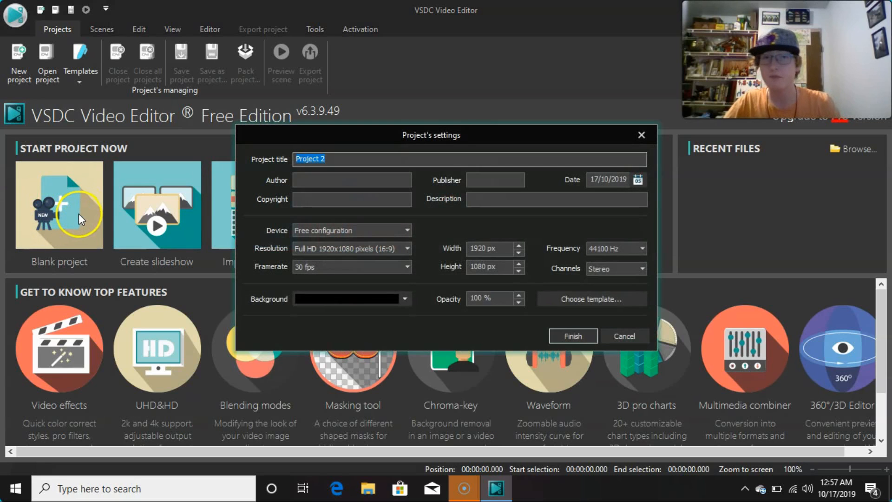
pyautogui.click(336, 227)
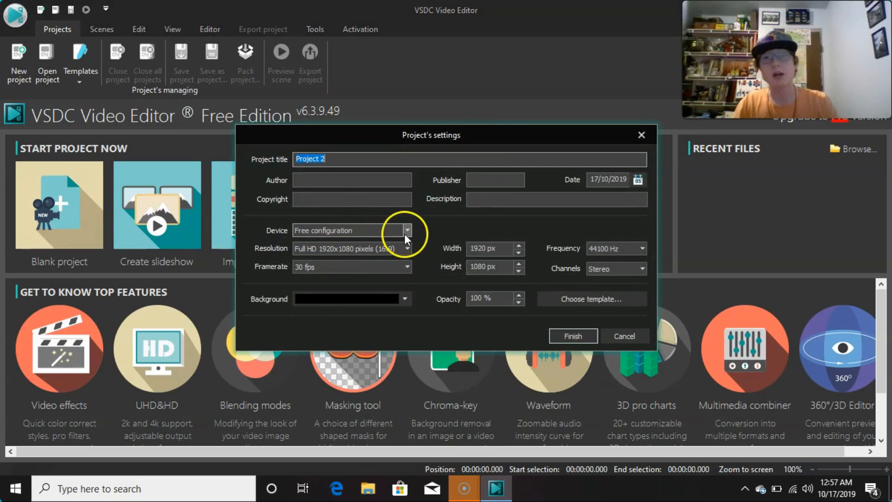
pyautogui.click(408, 248)
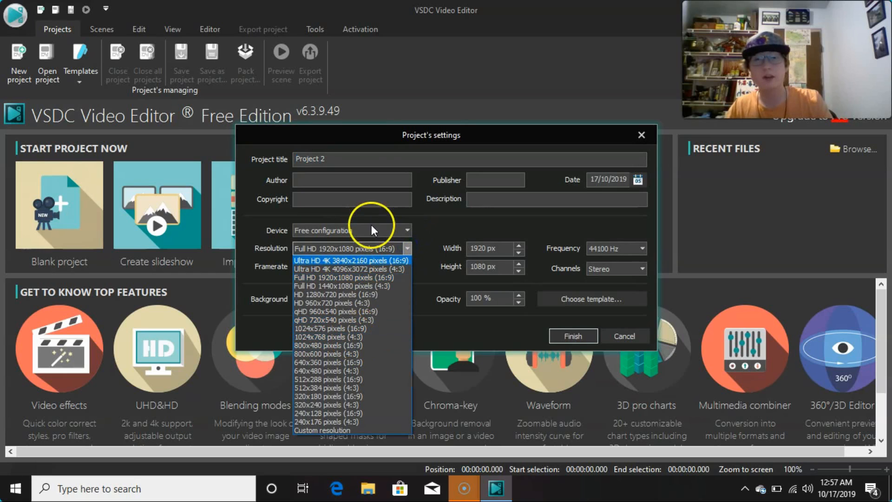
pyautogui.click(348, 277)
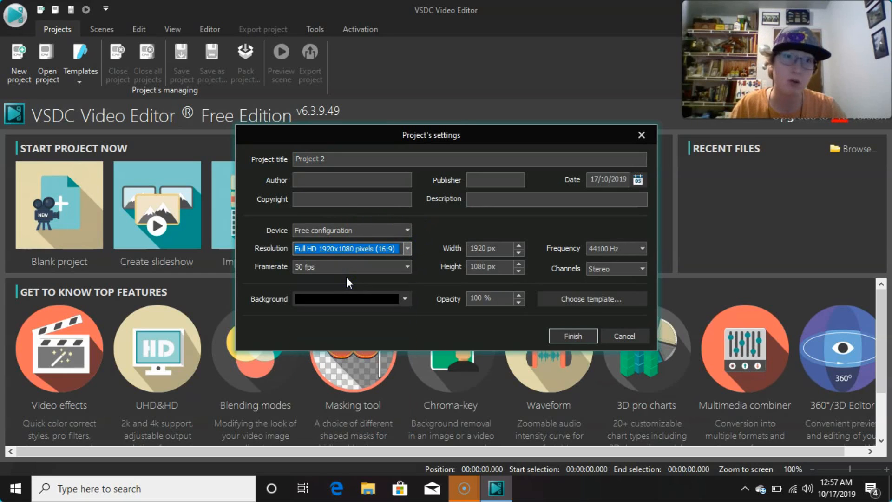
pyautogui.click(408, 267)
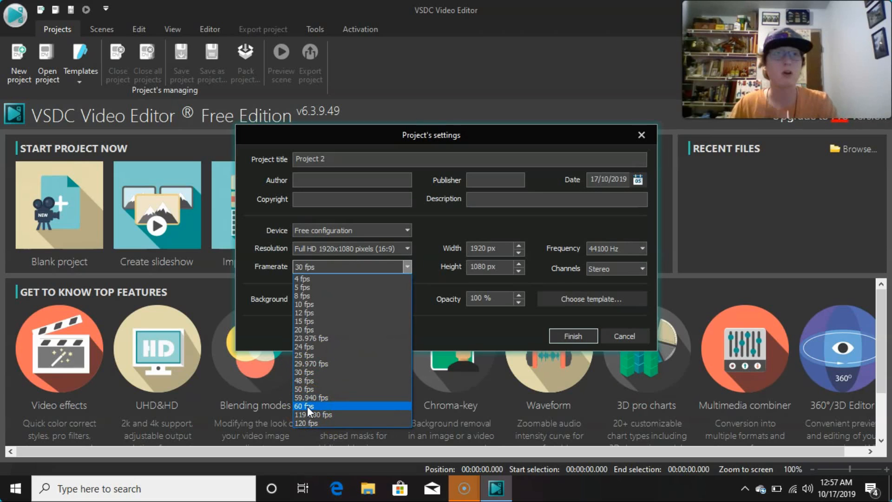
pyautogui.click(302, 372)
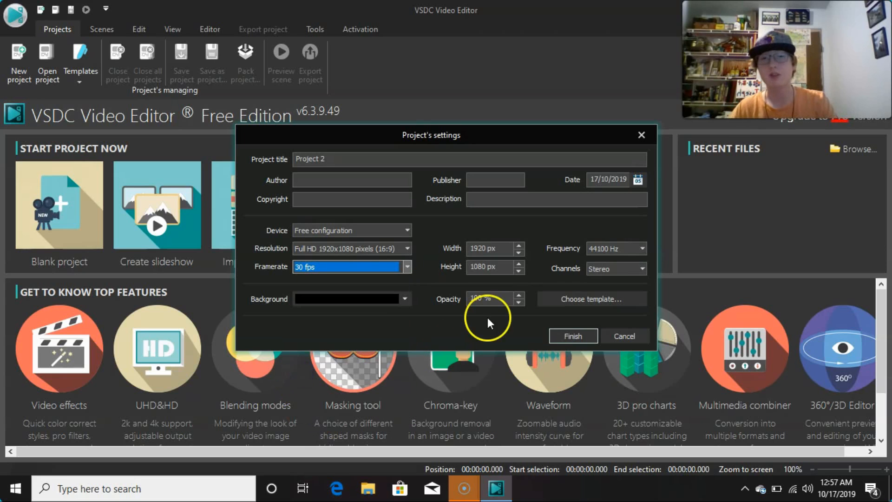
pyautogui.click(553, 333)
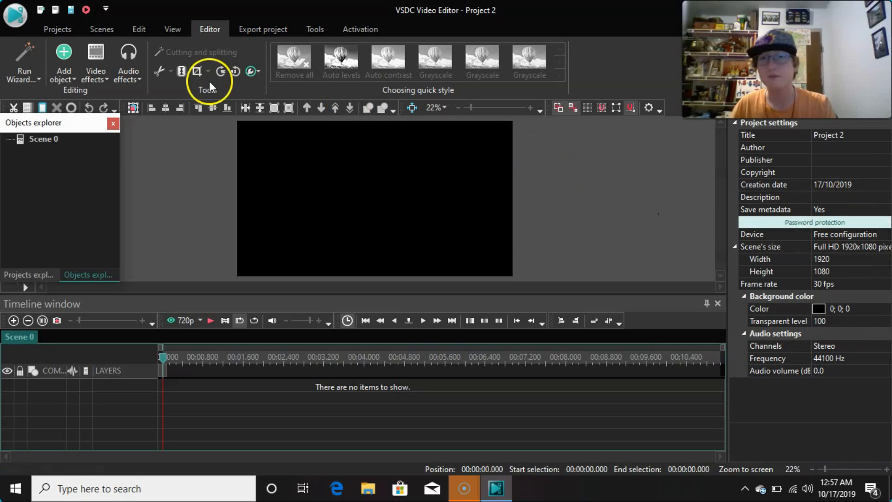
# - Start adding a video object, browse to the Pictures folder and filter the file list to GIF files
pyautogui.click(68, 75)
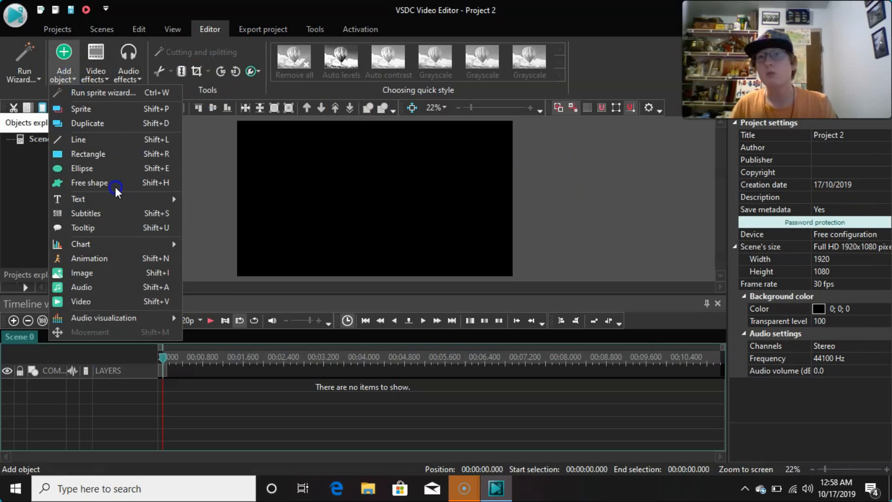
pyautogui.click(82, 300)
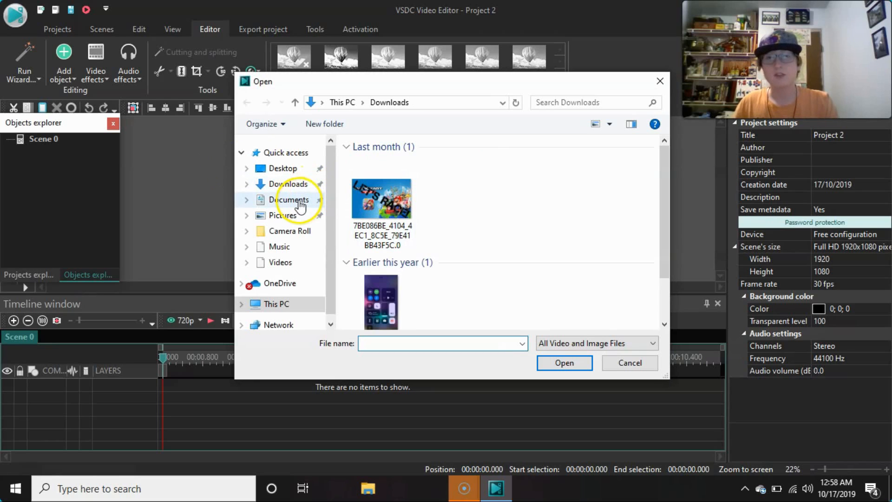
pyautogui.click(289, 205)
pyautogui.click(284, 183)
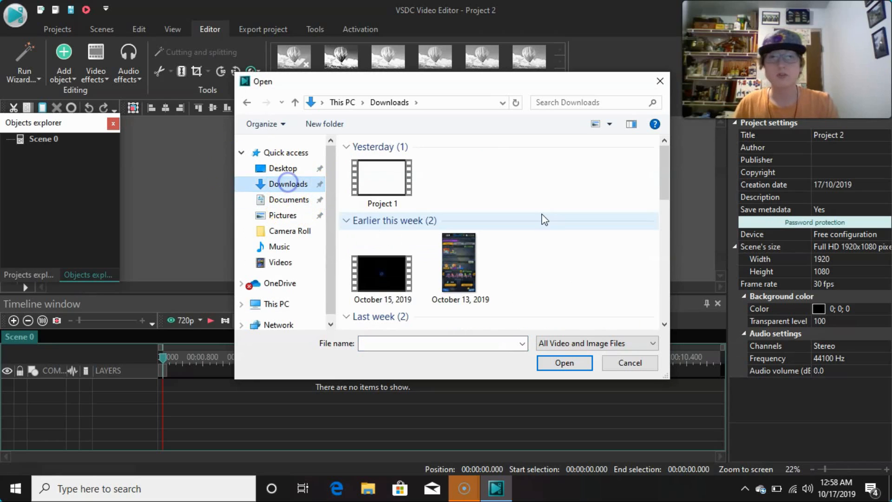
pyautogui.click(567, 210)
pyautogui.click(290, 216)
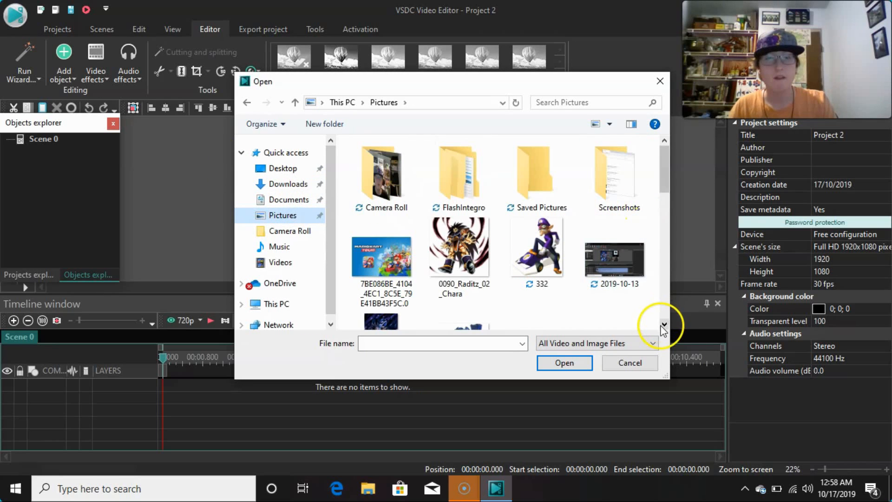
pyautogui.click(653, 343)
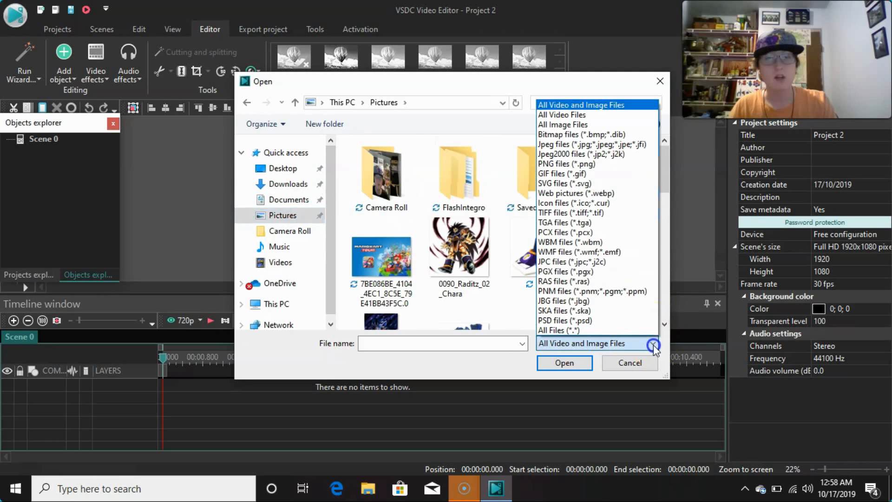
pyautogui.click(562, 183)
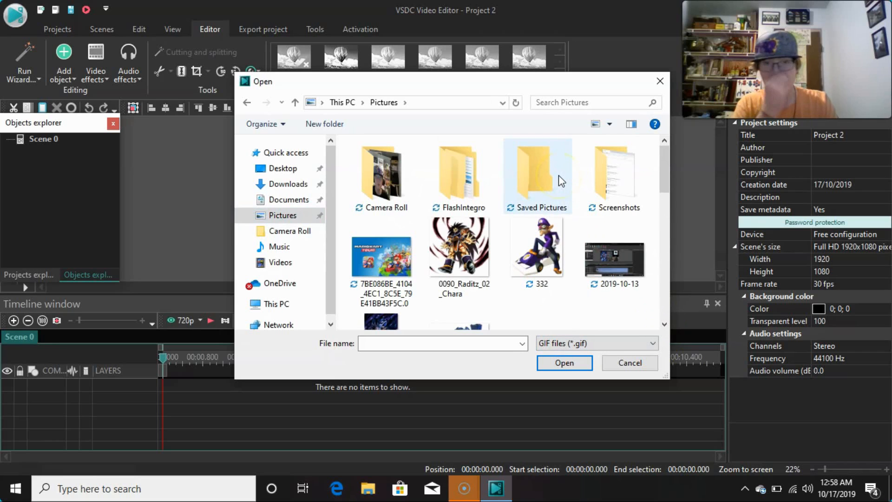
pyautogui.click(625, 349)
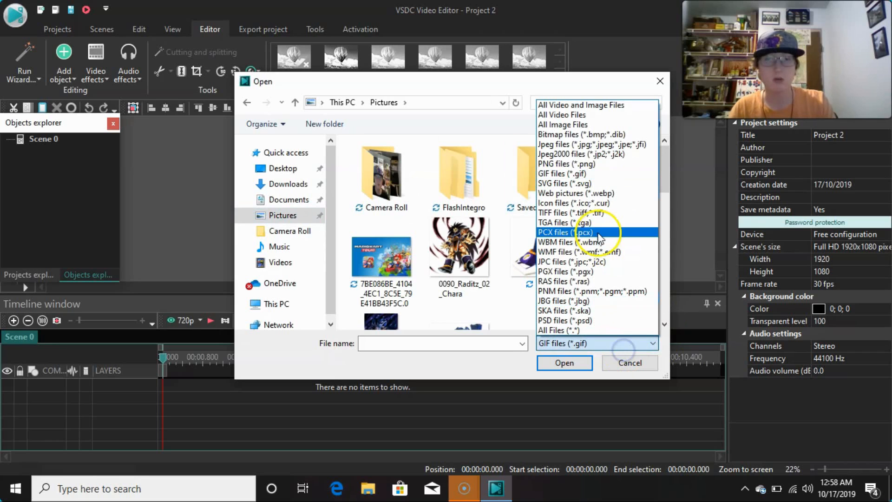
pyautogui.click(587, 96)
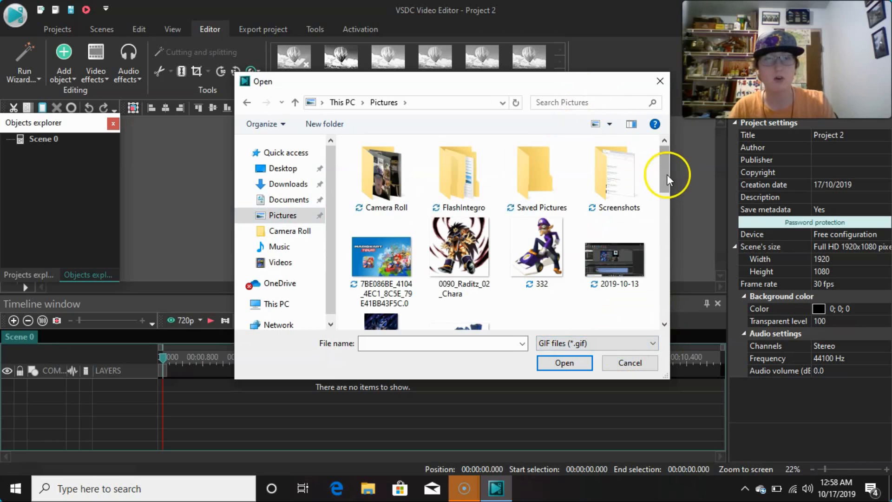
# - Add the tenor (1) GIF from the cursor position on a new layer and select it in the scene
pyautogui.moveTo(668, 174); pyautogui.dragTo(664, 266)
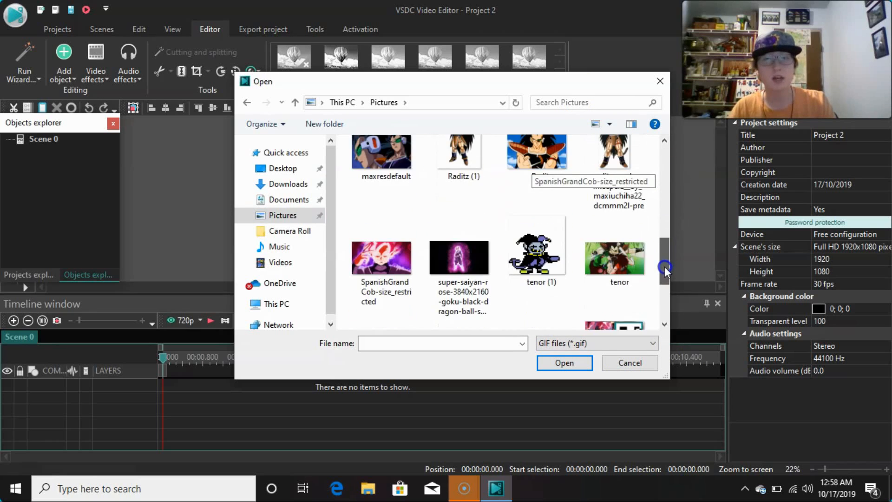
pyautogui.click(537, 253)
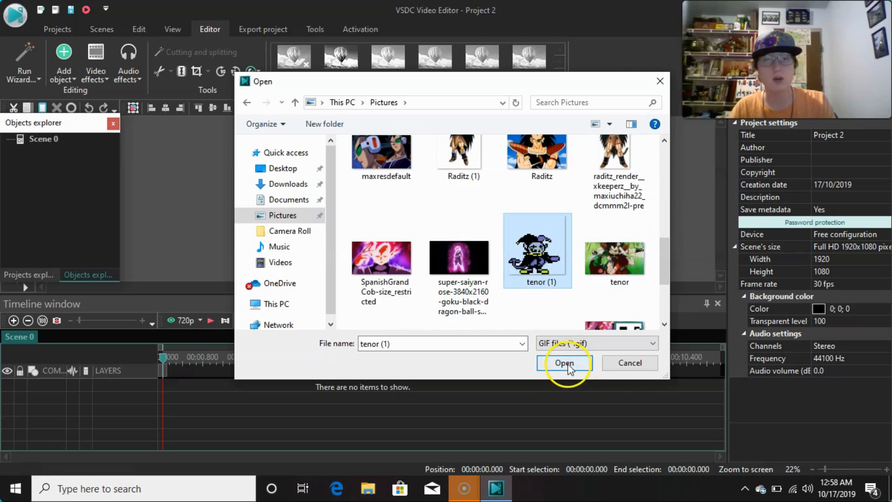
pyautogui.click(567, 365)
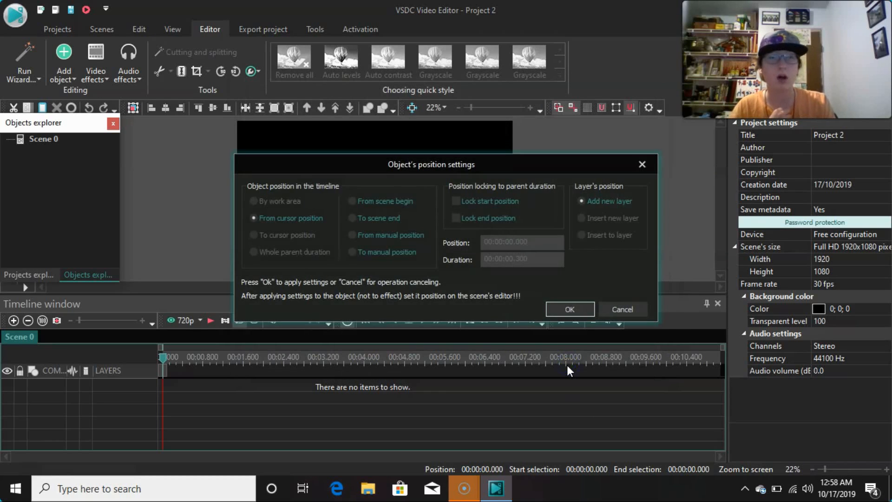
pyautogui.click(566, 305)
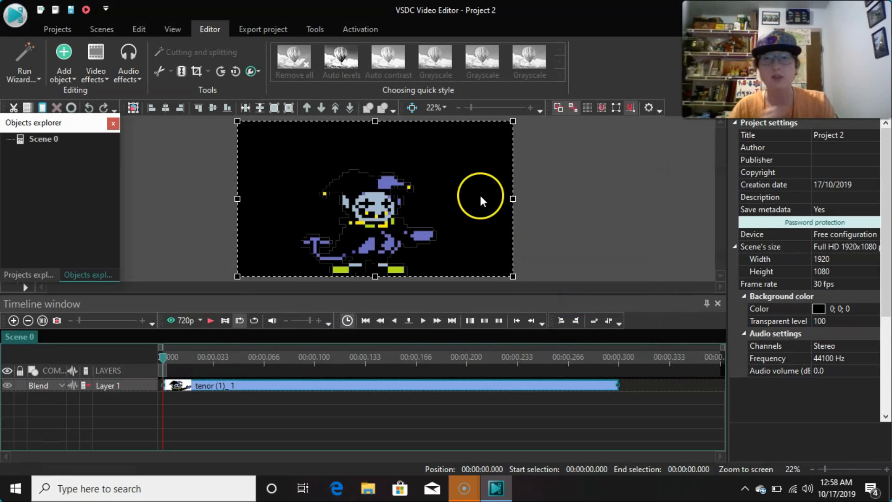
pyautogui.click(403, 135)
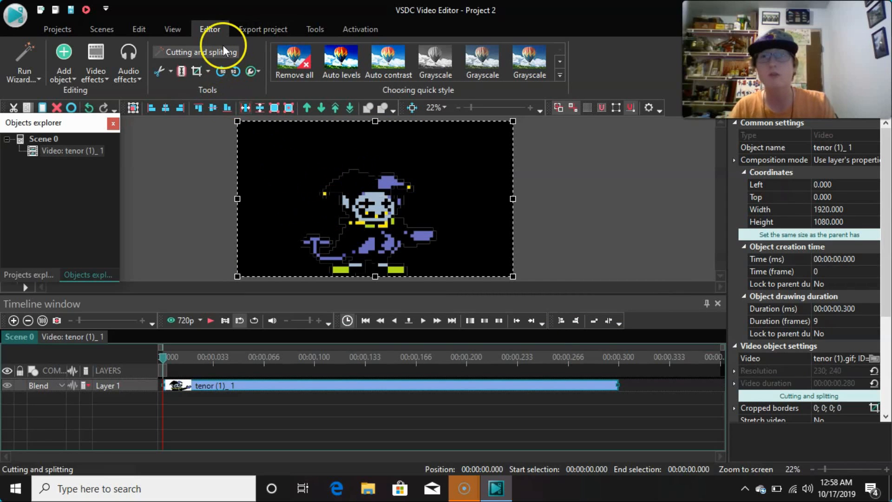
# - Add the Intro video from Downloads to the scene and move its clip to a separate layer below the GIF, starting at the timeline's beginning
pyautogui.click(65, 74)
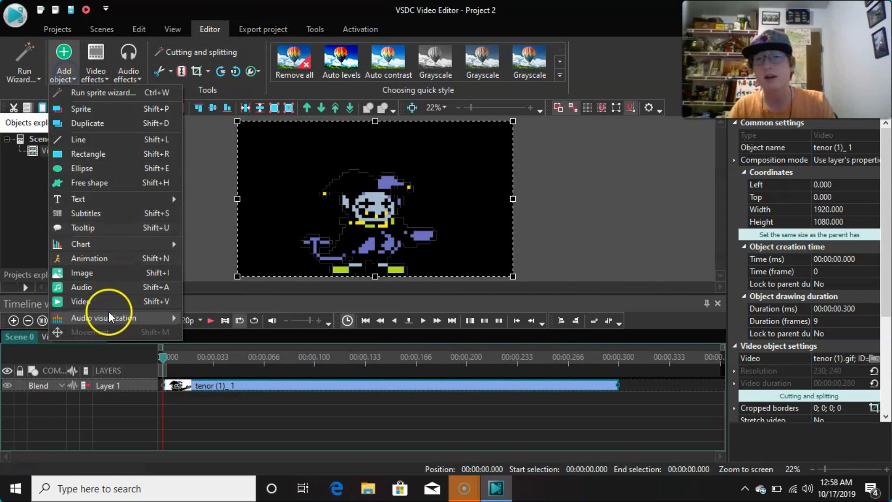
pyautogui.click(95, 302)
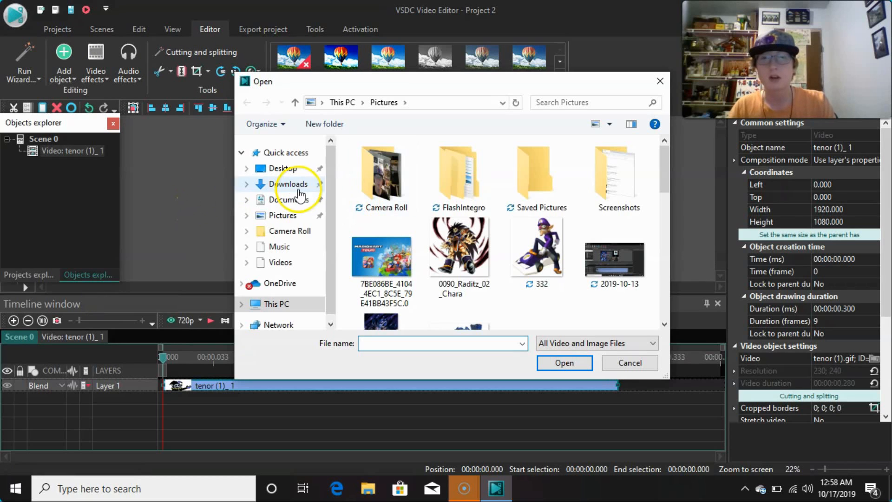
pyautogui.click(289, 184)
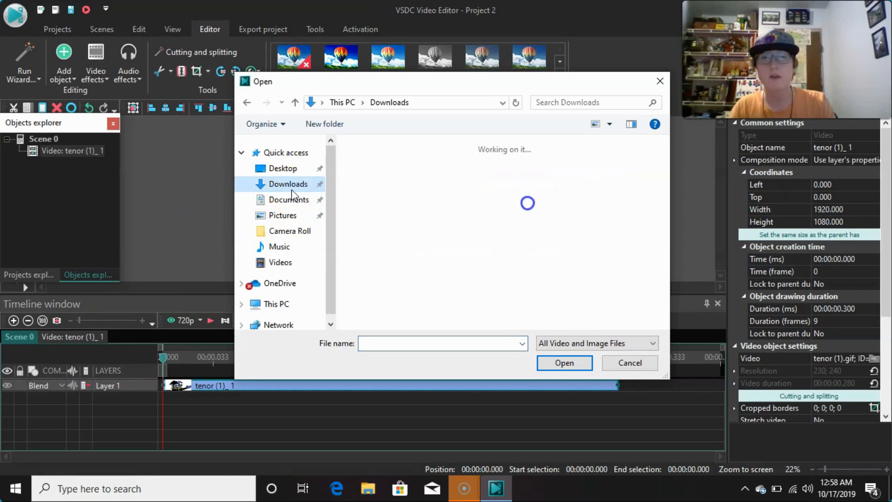
pyautogui.moveTo(667, 175); pyautogui.dragTo(670, 337)
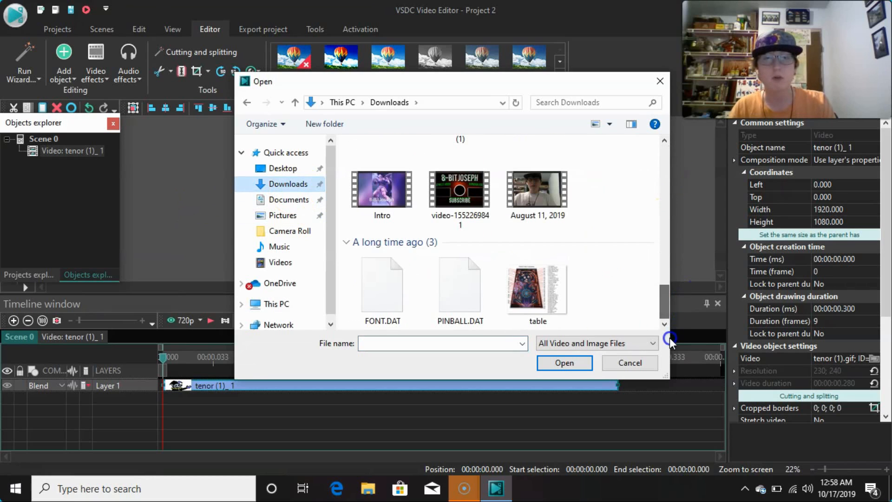
pyautogui.click(386, 189)
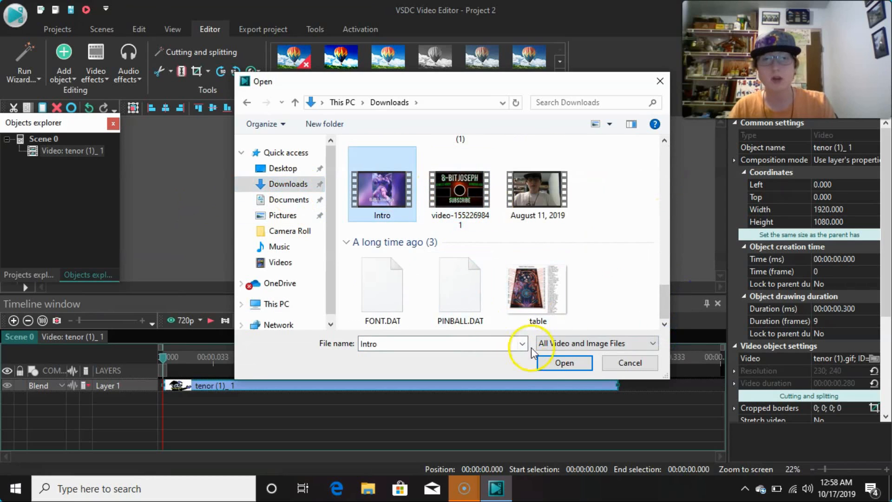
pyautogui.click(560, 367)
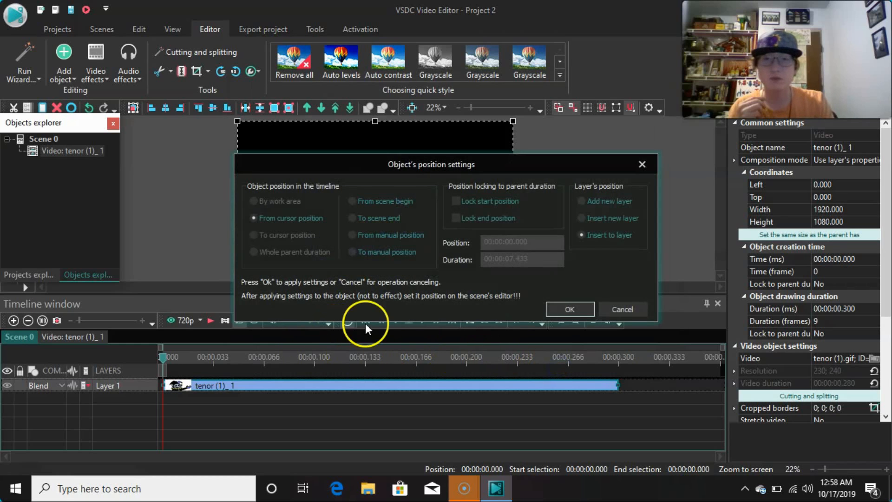
pyautogui.click(572, 307)
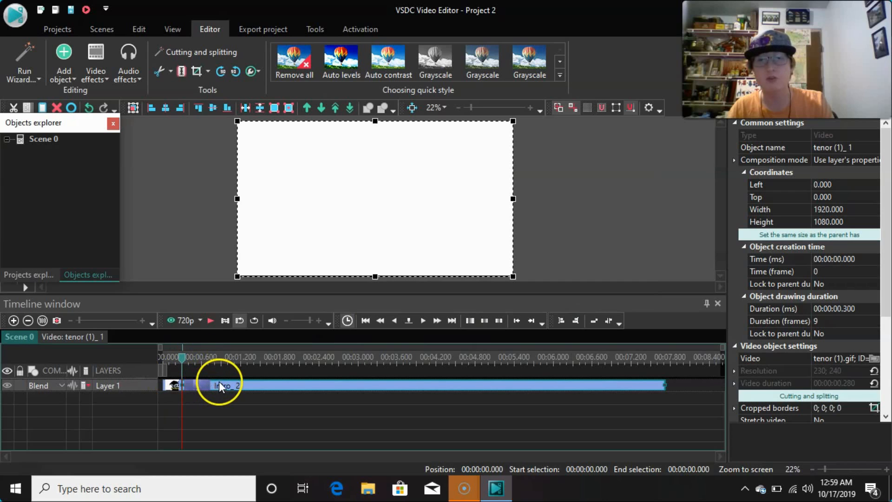
pyautogui.moveTo(219, 384); pyautogui.dragTo(201, 401)
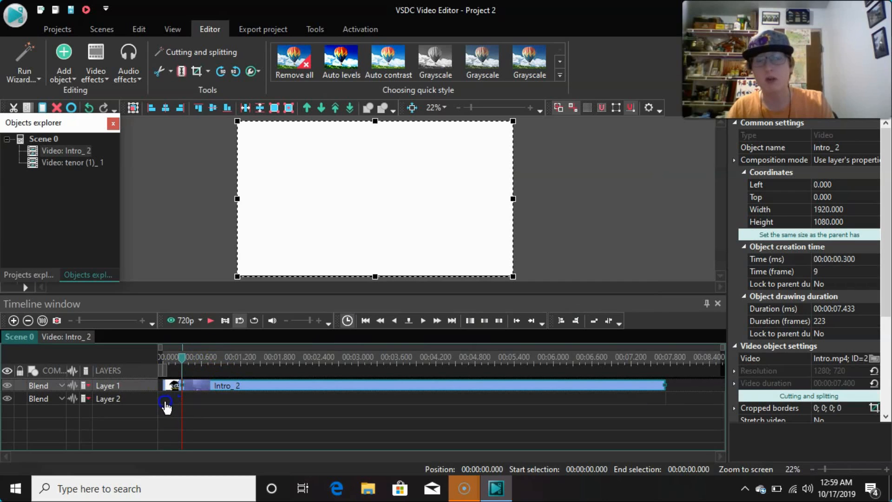
pyautogui.moveTo(165, 403); pyautogui.dragTo(165, 401)
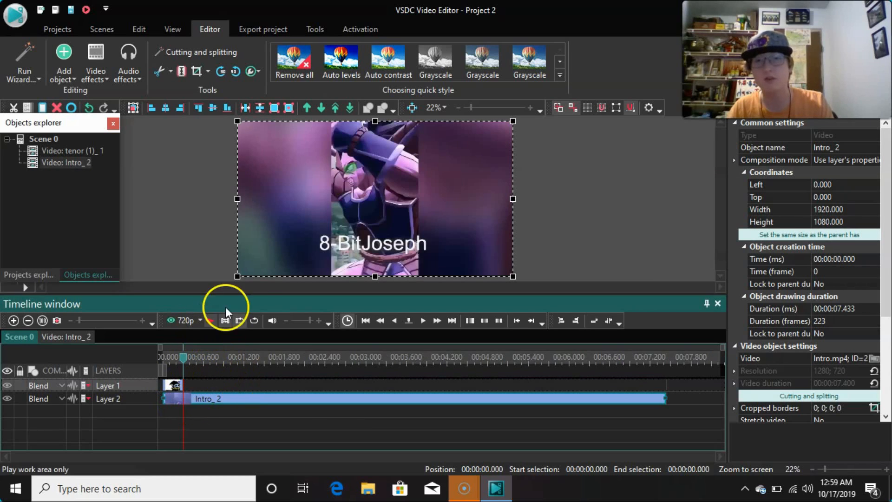
# - Add the Recording #50 video from the Videos folder and move its clip to Layer 2, directly after the Intro clip
pyautogui.click(66, 77)
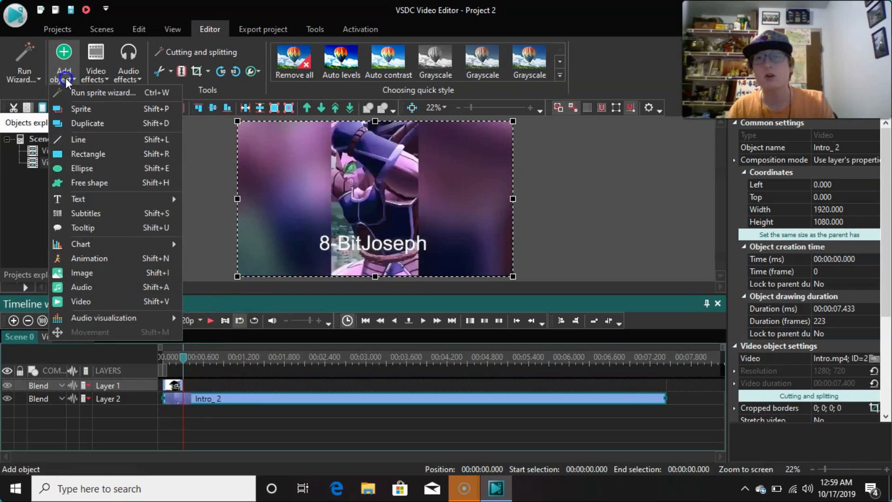
pyautogui.click(88, 301)
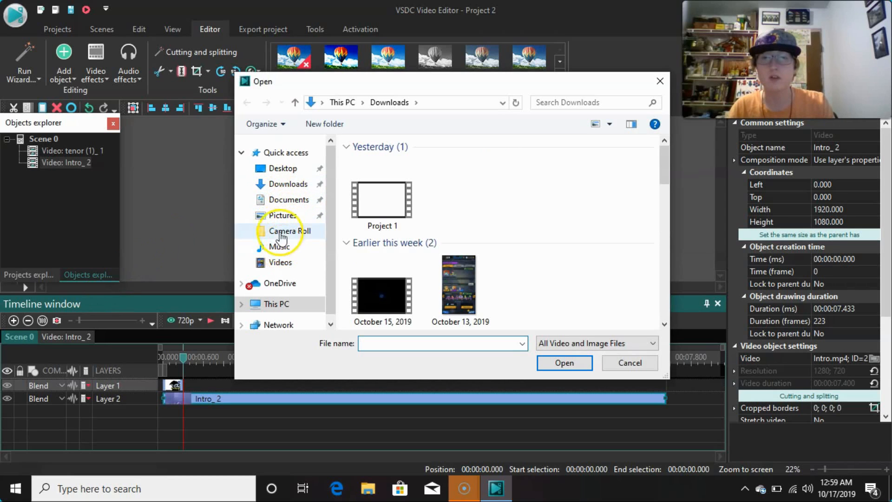
pyautogui.click(283, 215)
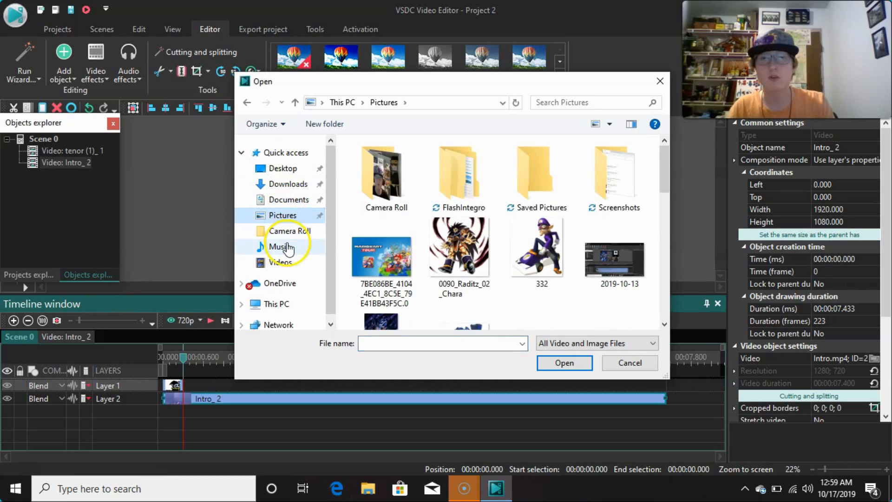
pyautogui.click(280, 262)
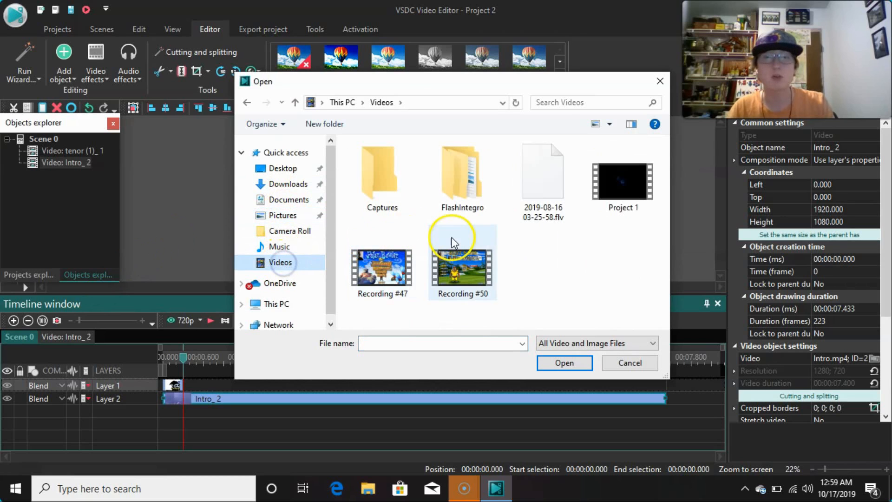
pyautogui.click(464, 275)
pyautogui.click(563, 363)
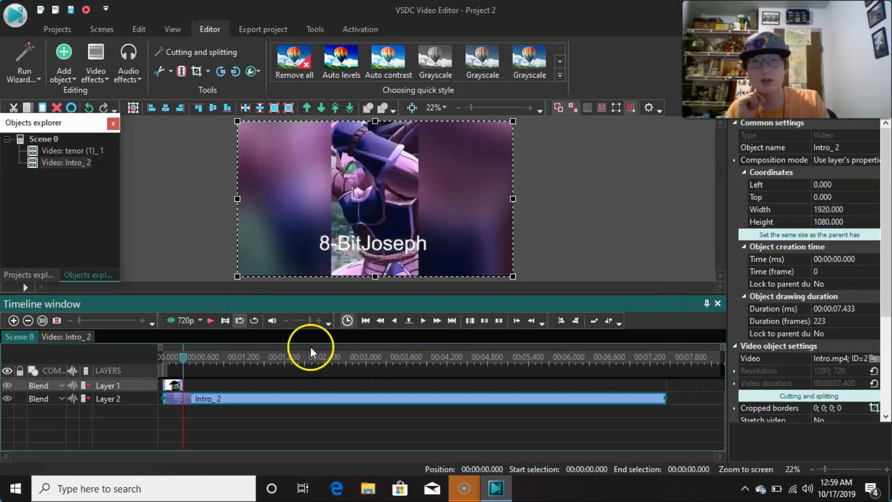
pyautogui.click(557, 306)
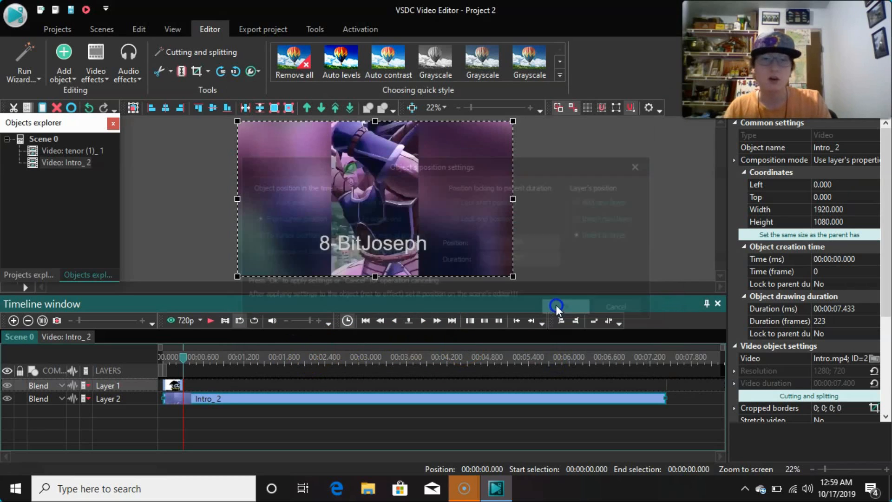
pyautogui.moveTo(268, 383); pyautogui.dragTo(266, 399)
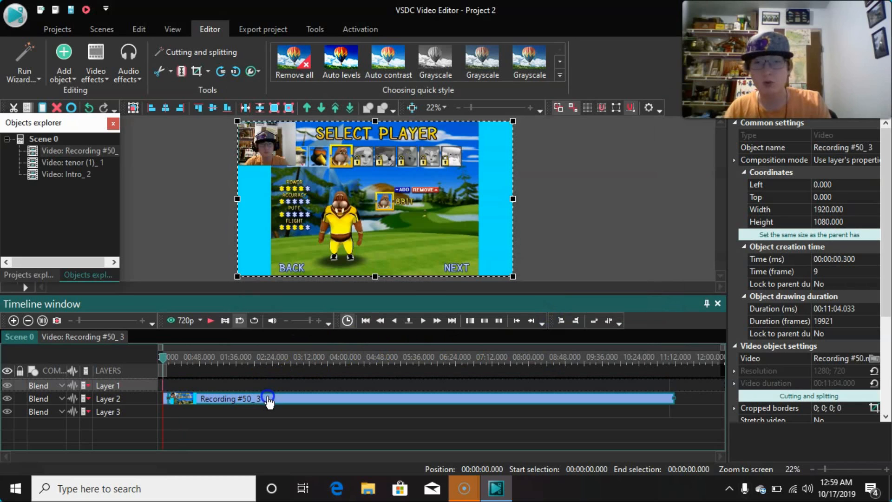
pyautogui.click(57, 61)
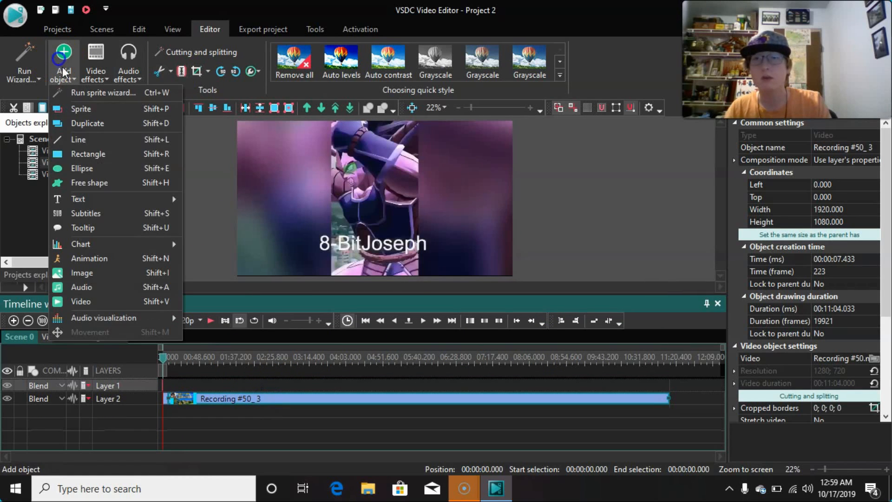
pyautogui.click(99, 304)
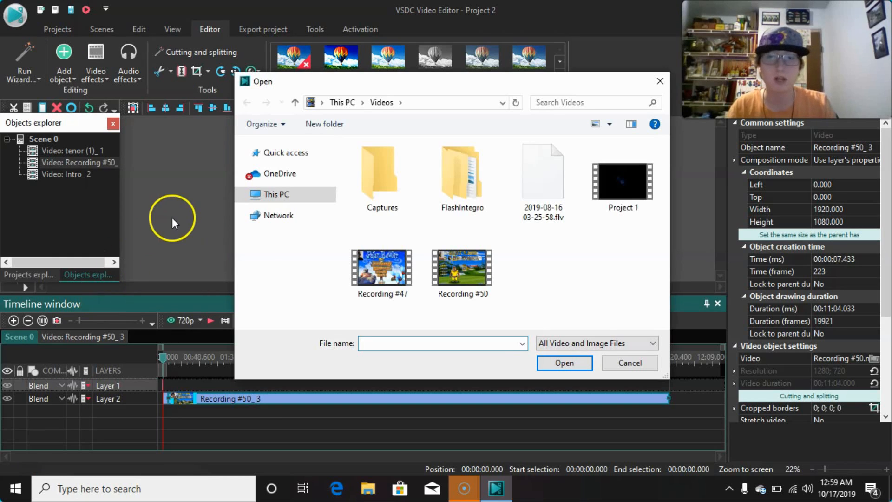
pyautogui.click(285, 184)
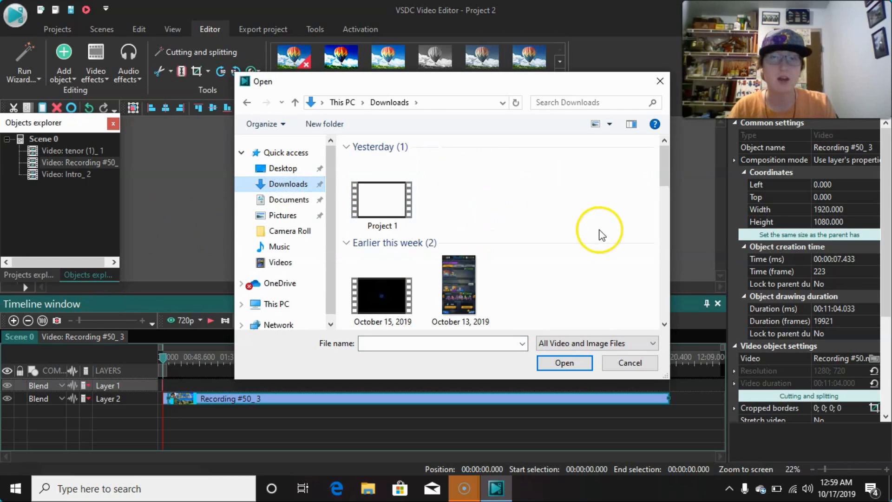
pyautogui.moveTo(658, 180); pyautogui.dragTo(658, 298)
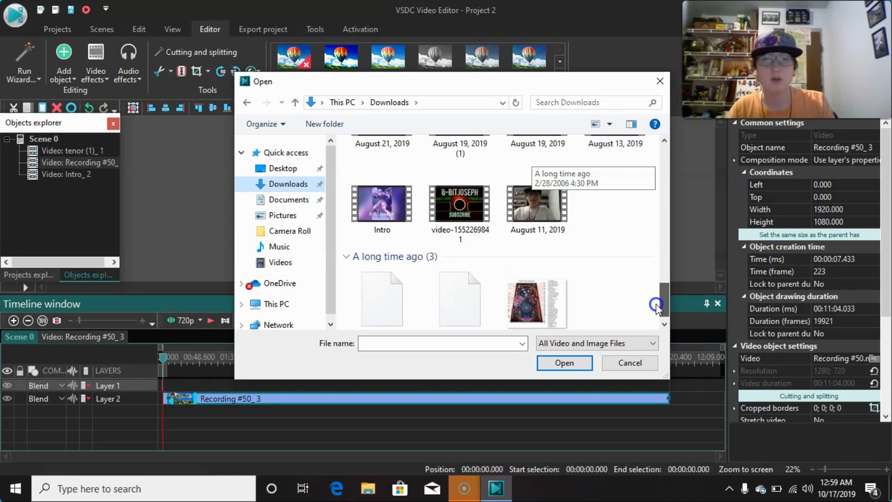
pyautogui.click(460, 232)
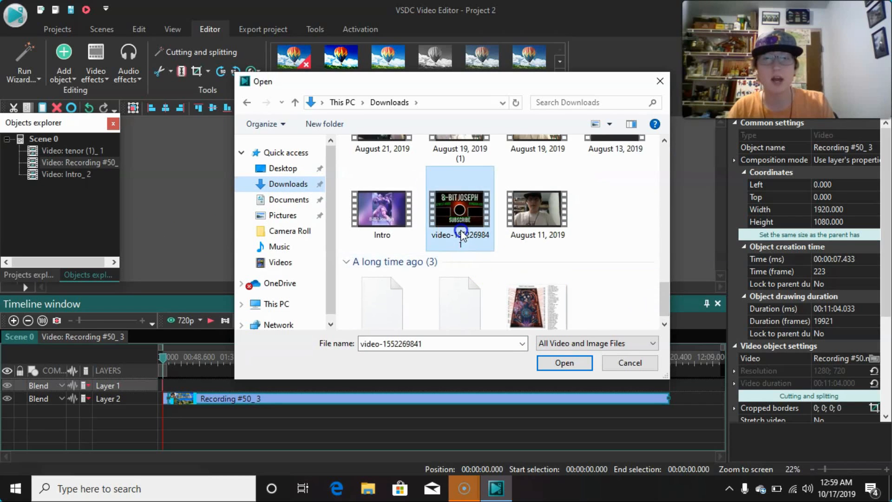
pyautogui.click(559, 363)
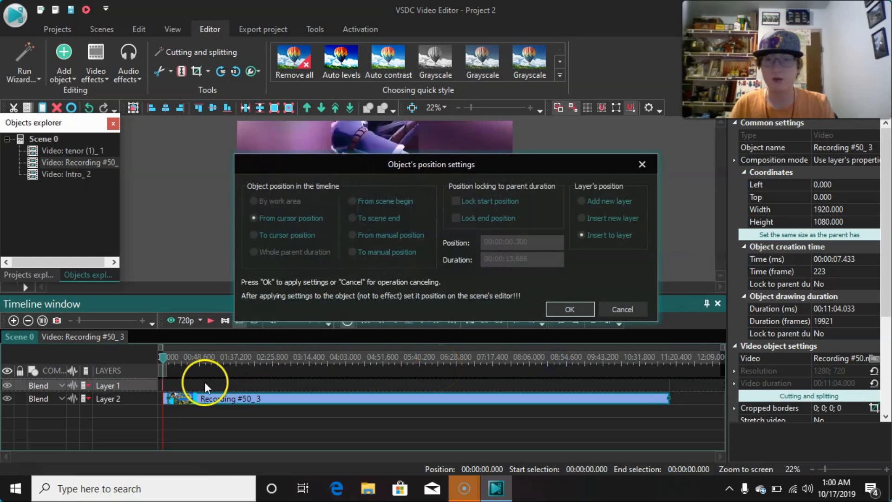
pyautogui.click(555, 308)
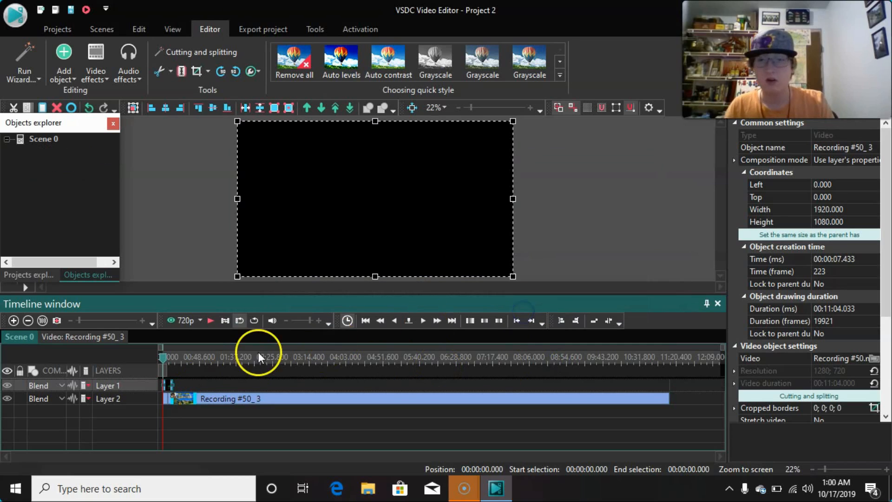
pyautogui.moveTo(175, 384); pyautogui.dragTo(657, 404)
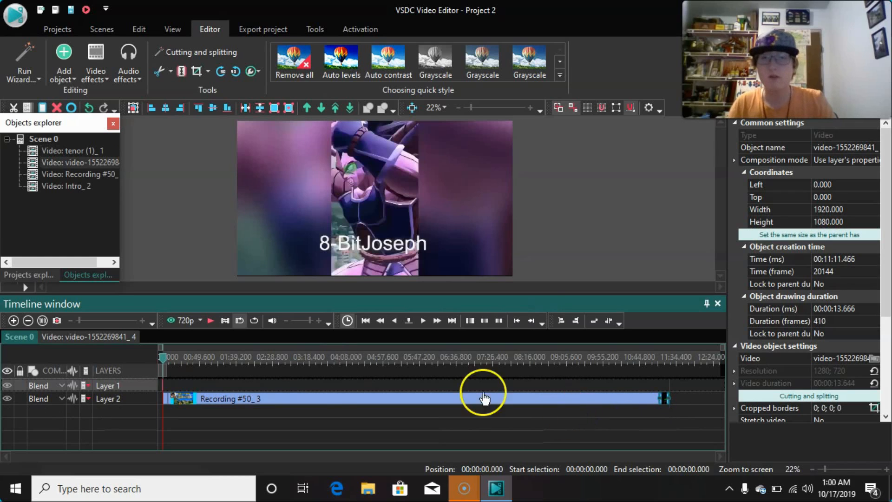
# - Place the cursor at 00:00:12.333 and move the tenor (1) GIF clip on Layer 1 to start together with Recording #50
pyautogui.click(196, 393)
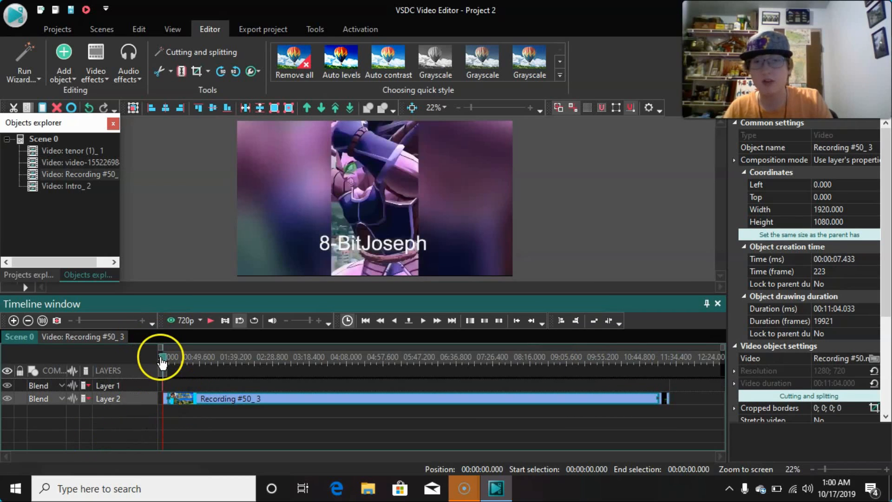
pyautogui.moveTo(163, 358); pyautogui.dragTo(172, 358)
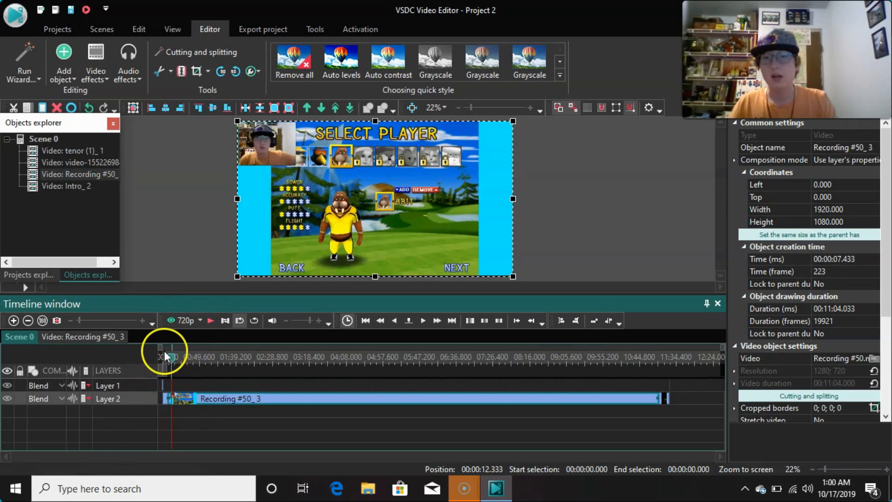
pyautogui.click(14, 320)
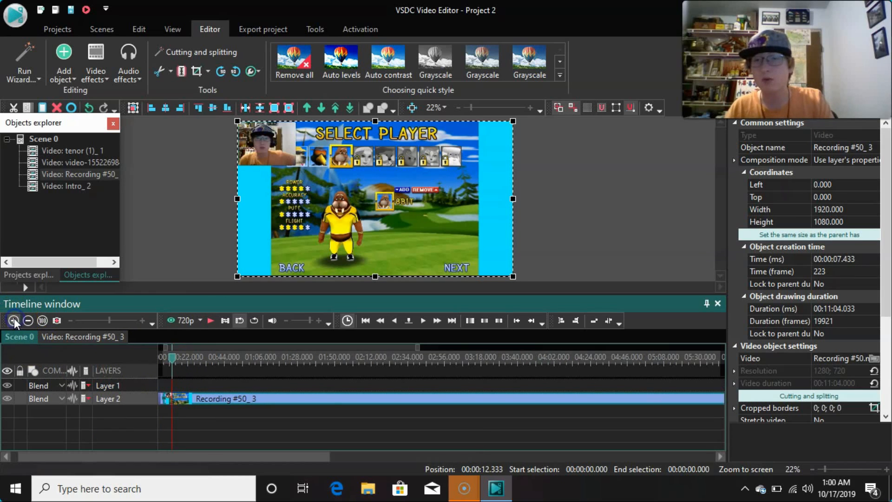
pyautogui.moveTo(170, 452); pyautogui.dragTo(123, 453)
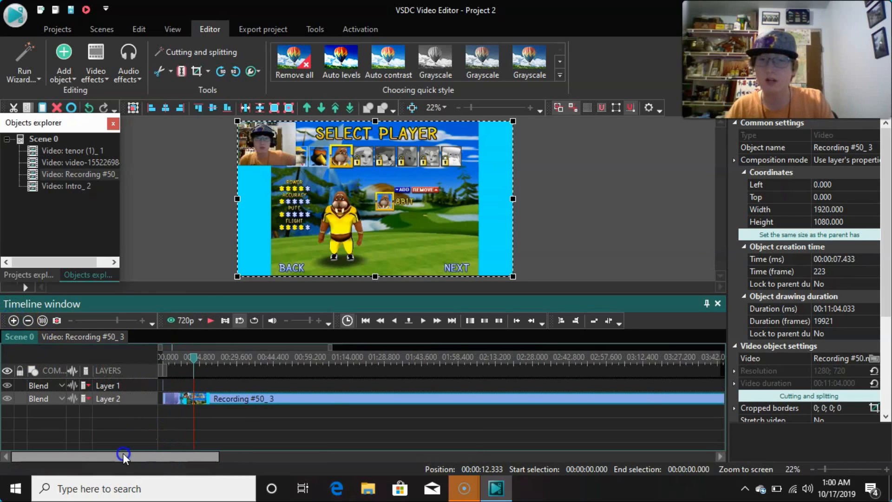
pyautogui.click(14, 320)
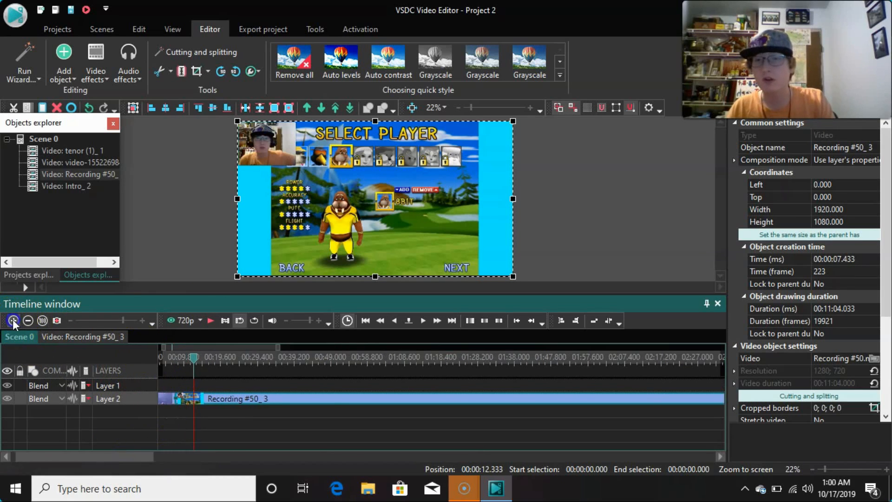
pyautogui.moveTo(69, 455); pyautogui.dragTo(40, 456)
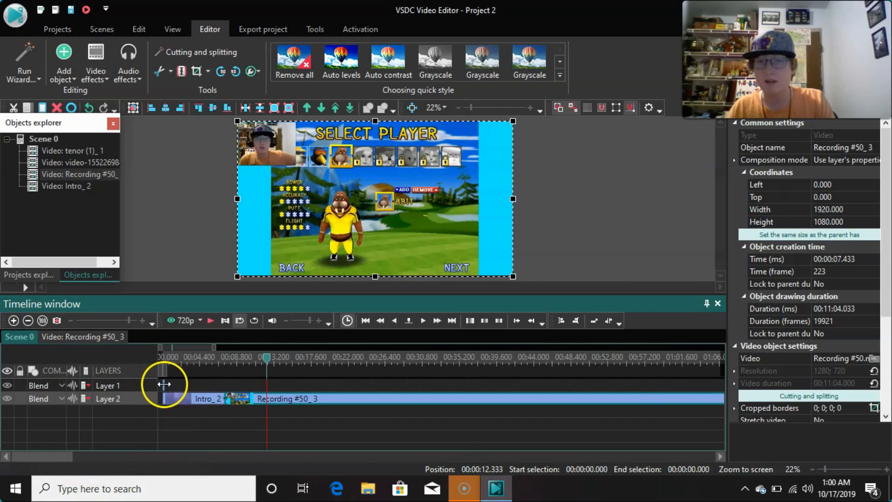
pyautogui.click(10, 320)
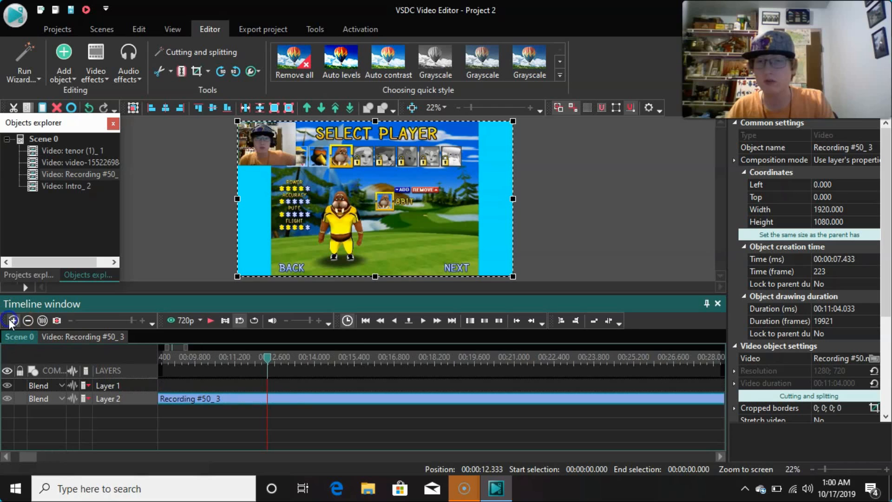
pyautogui.moveTo(36, 456); pyautogui.dragTo(19, 458)
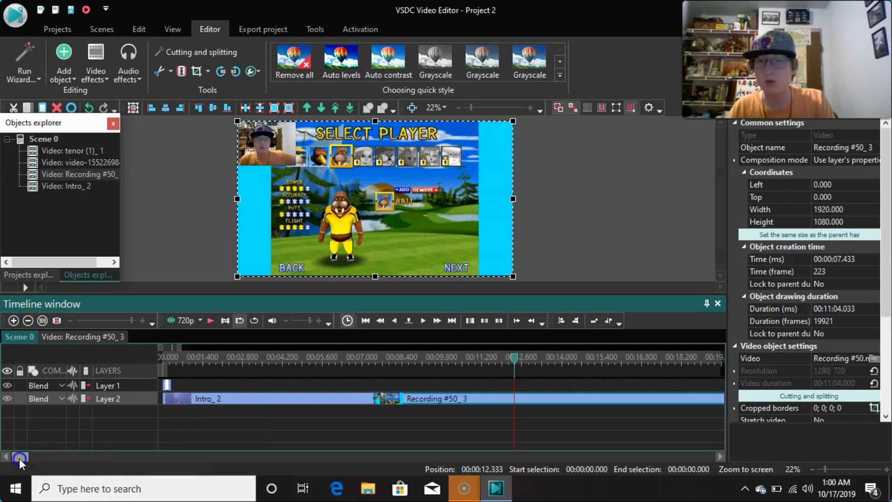
pyautogui.click(214, 387)
pyautogui.moveTo(214, 386); pyautogui.dragTo(478, 386)
pyautogui.click(478, 386)
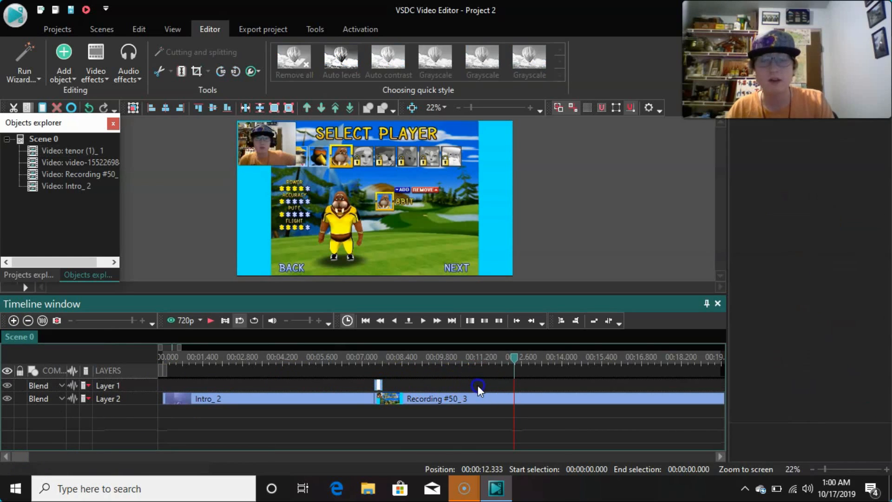
# - Extend the tenor (1) GIF clip on Layer 1 to the end of Recording #50, for a duration of 00:11:04.033
pyautogui.click(379, 385)
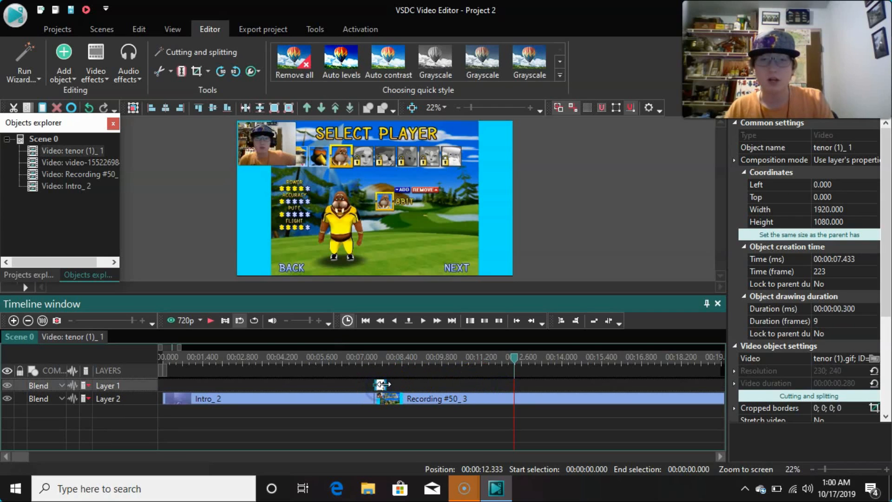
pyautogui.moveTo(382, 384); pyautogui.dragTo(517, 382)
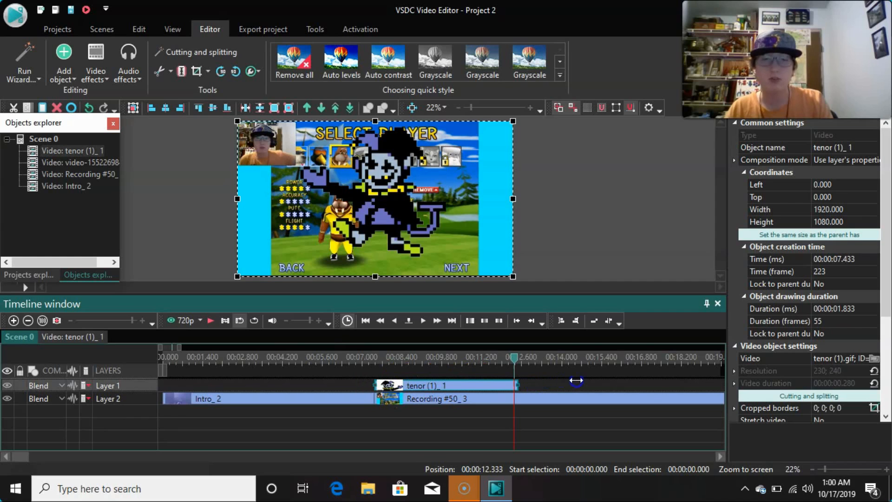
pyautogui.moveTo(577, 380); pyautogui.dragTo(607, 389)
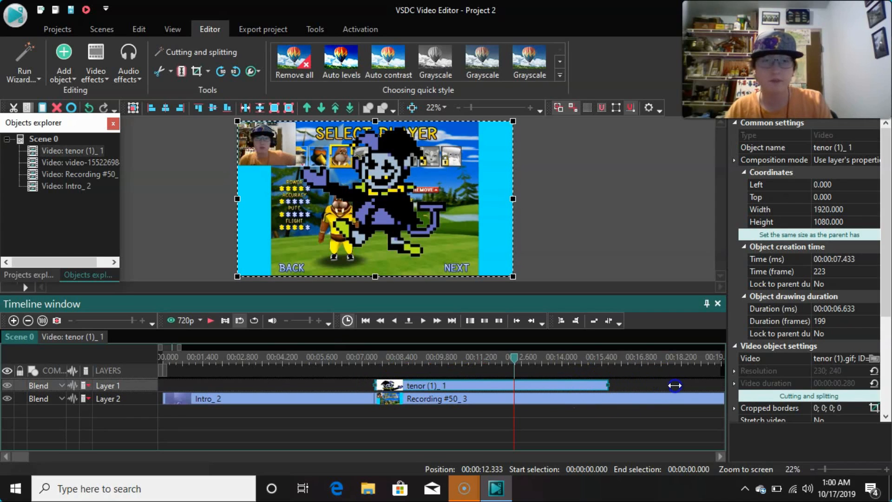
pyautogui.moveTo(674, 385); pyautogui.dragTo(710, 385)
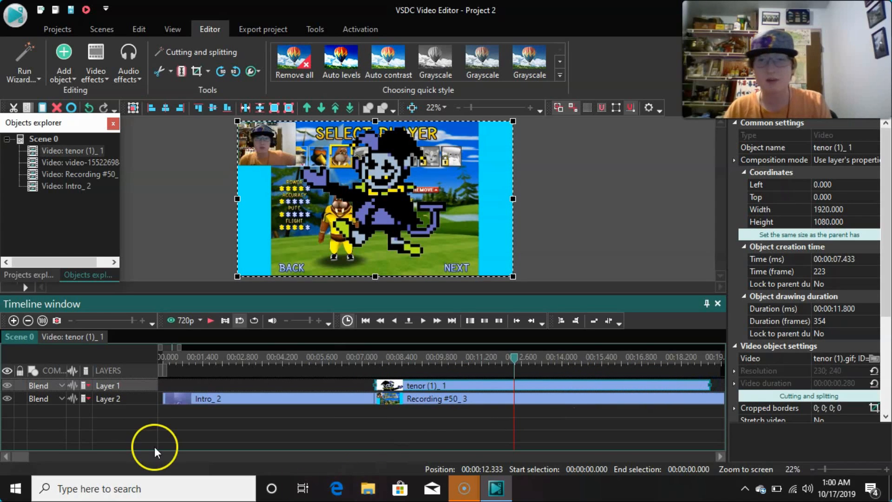
pyautogui.click(28, 320)
pyautogui.click(28, 321)
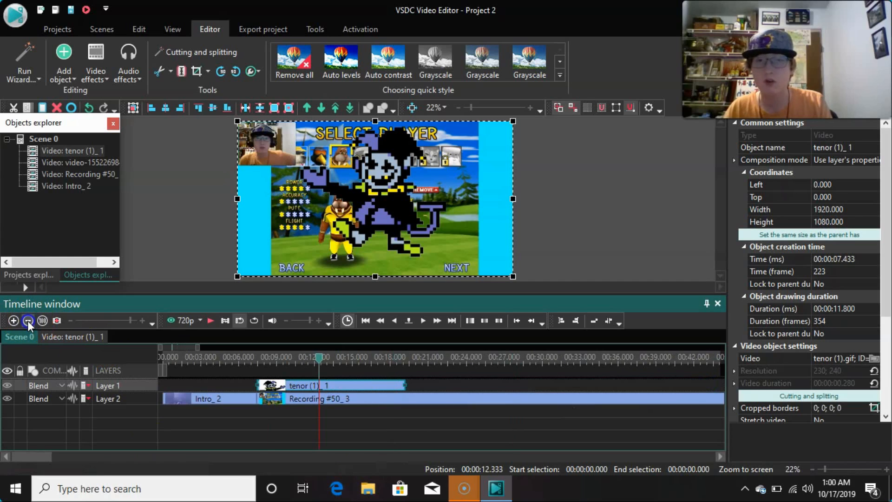
pyautogui.click(28, 321)
pyautogui.click(28, 321)
pyautogui.click(27, 321)
pyautogui.click(28, 321)
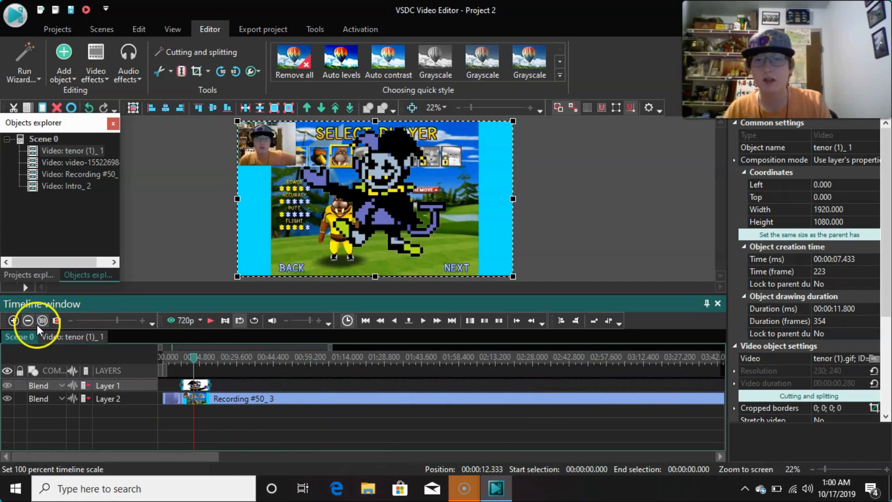
pyautogui.moveTo(207, 388); pyautogui.dragTo(556, 379)
pyautogui.moveTo(684, 375); pyautogui.dragTo(697, 382)
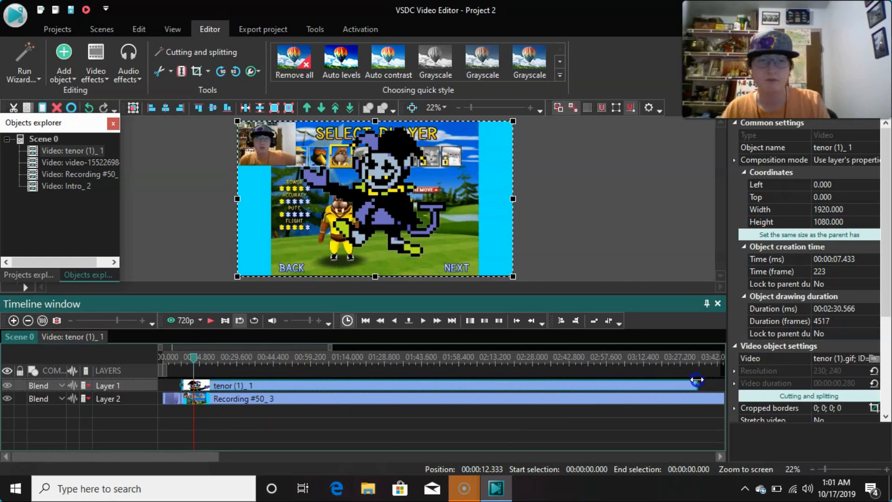
pyautogui.click(28, 321)
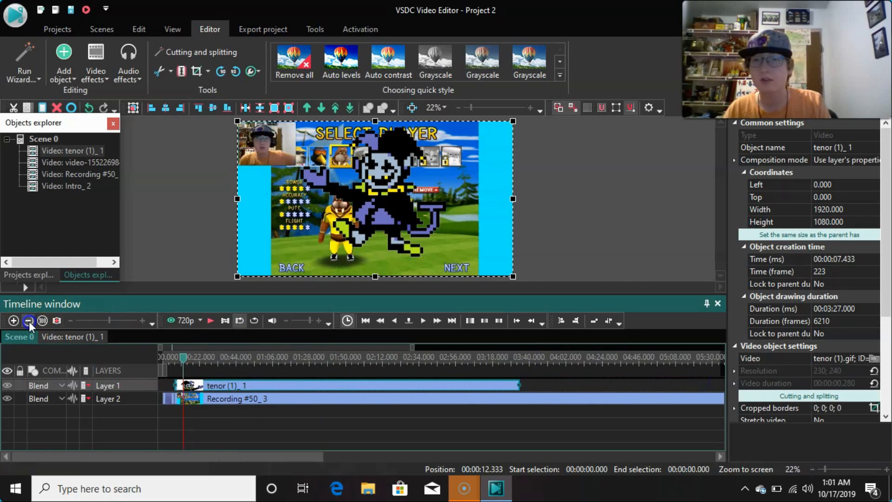
pyautogui.click(29, 321)
pyautogui.click(28, 321)
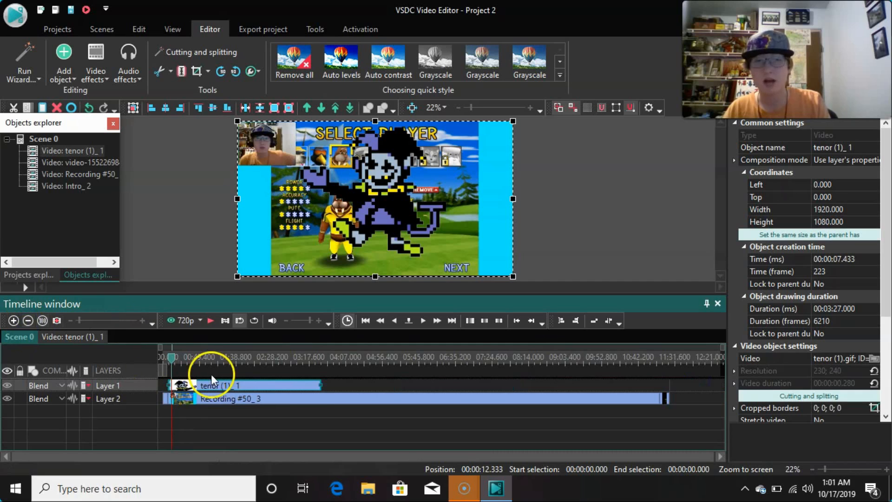
pyautogui.moveTo(319, 384); pyautogui.dragTo(654, 389)
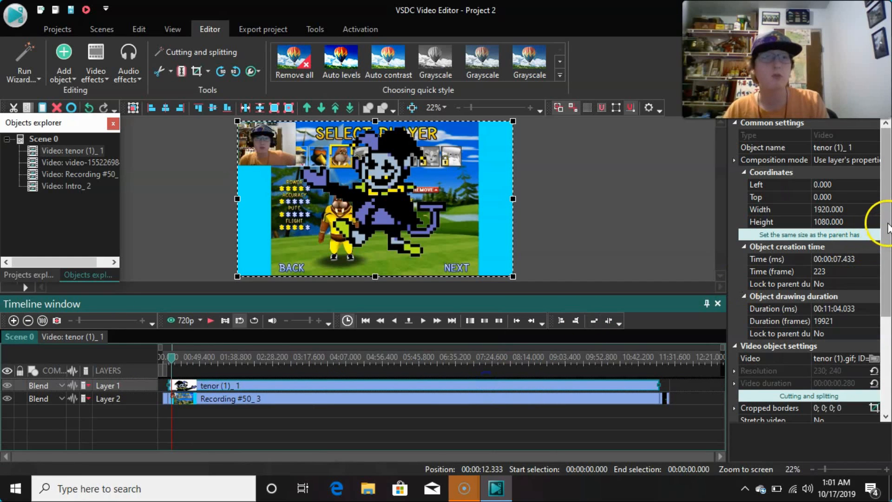
# - Set the loop mode of the tenor (1) GIF clip to Loop video
pyautogui.moveTo(882, 223); pyautogui.dragTo(882, 318)
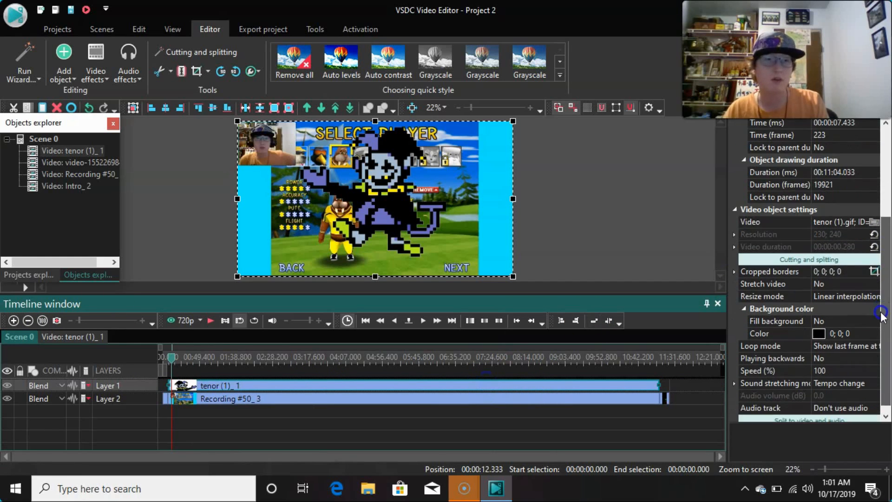
pyautogui.click(854, 344)
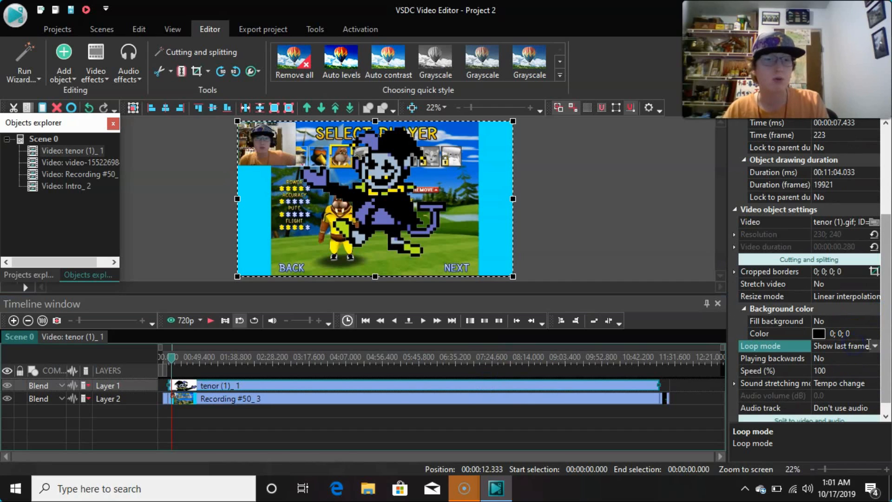
pyautogui.click(873, 345)
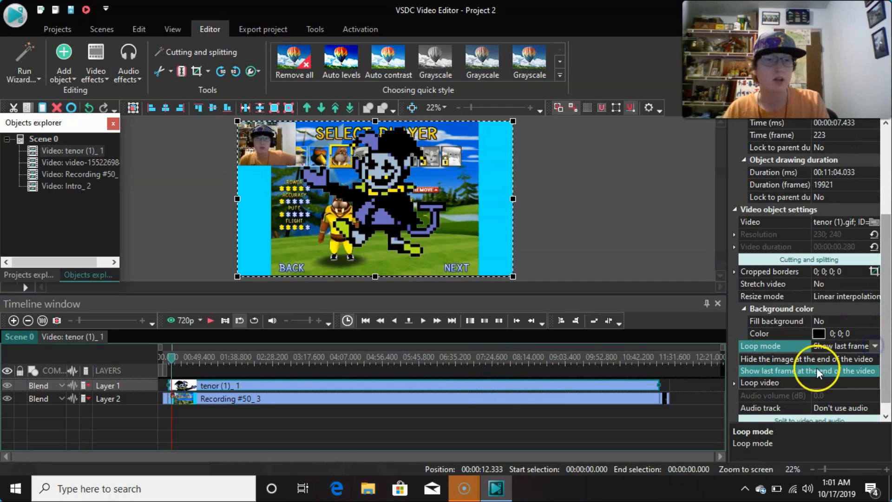
pyautogui.click(759, 385)
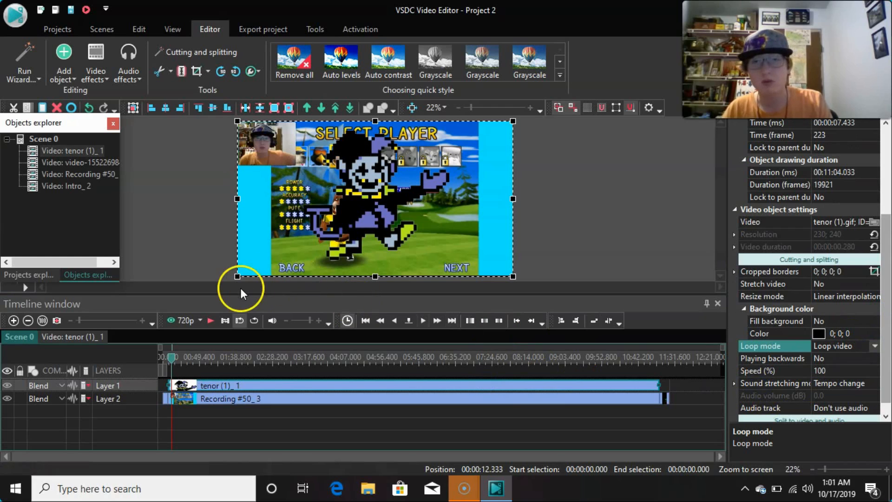
# - Shrink the tenor (1) GIF in the scene to about 577 by 680 at left 468, top 400, and preview it briefly
pyautogui.moveTo(238, 276); pyautogui.dragTo(375, 270)
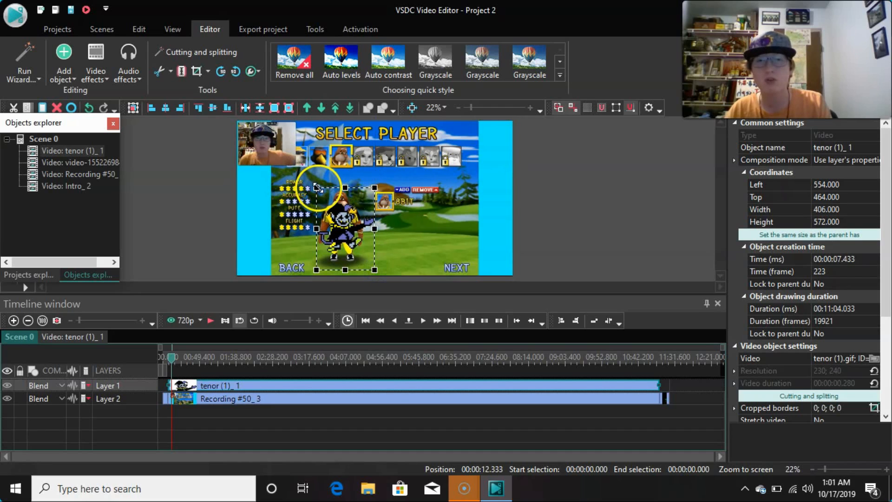
pyautogui.moveTo(318, 187); pyautogui.dragTo(304, 178)
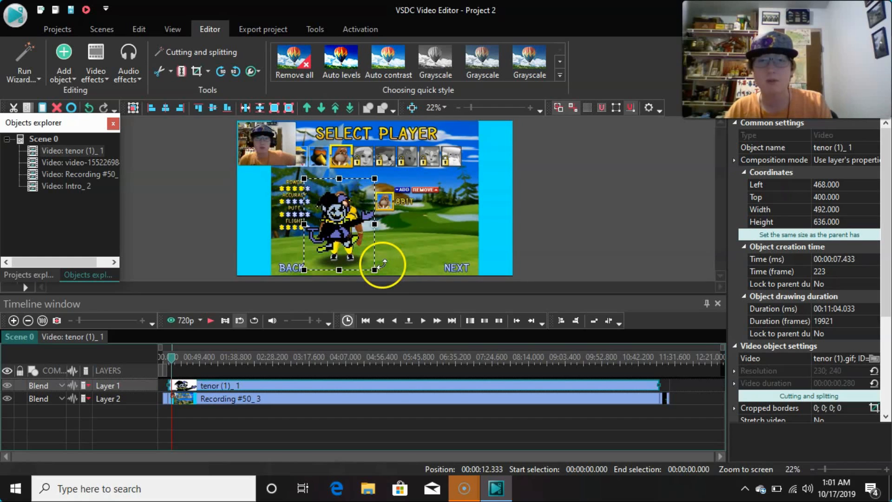
pyautogui.moveTo(381, 264); pyautogui.dragTo(387, 276)
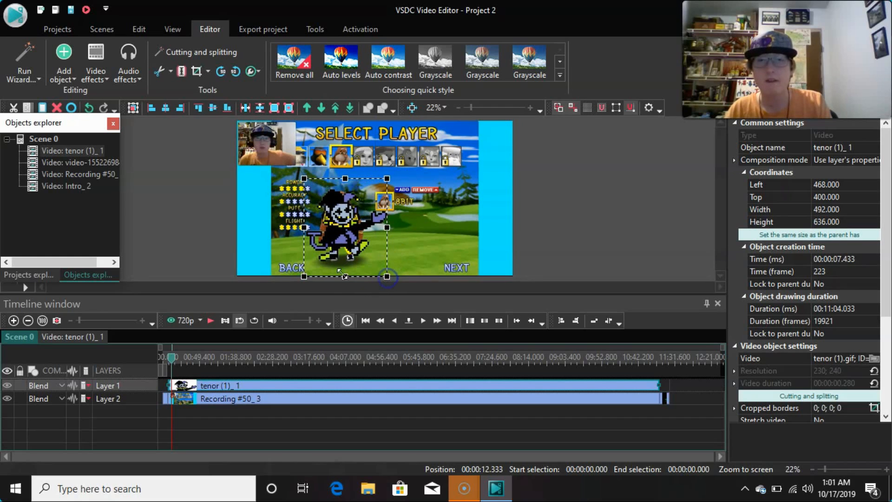
pyautogui.click(208, 324)
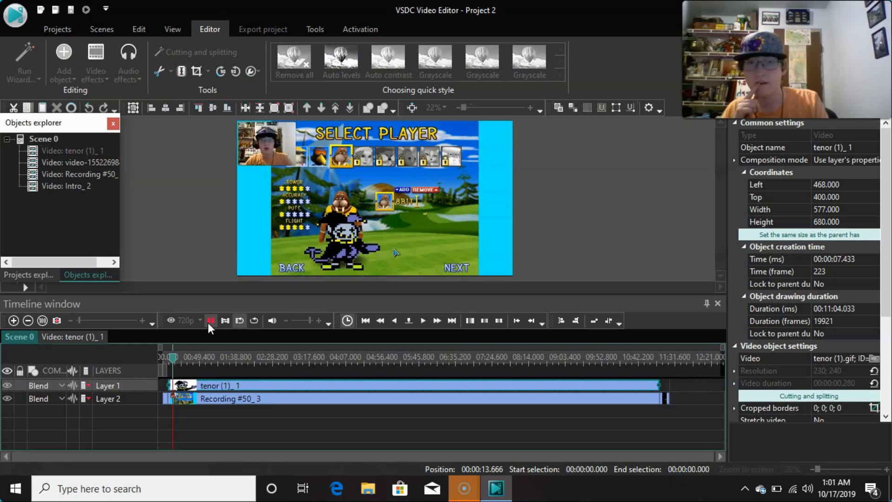
pyautogui.click(208, 323)
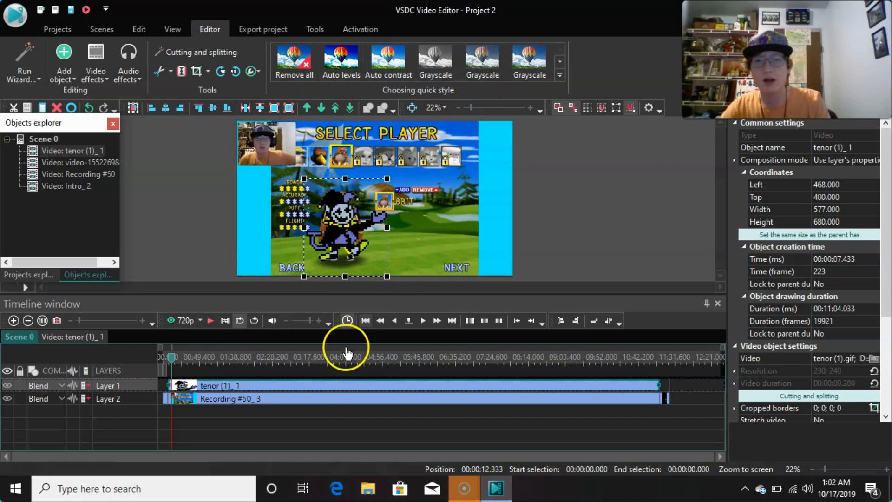
# - Try the Grayscale 100% and Auto levels quick styles on the tenor (1) GIF and remove all its effects again
pyautogui.click(436, 63)
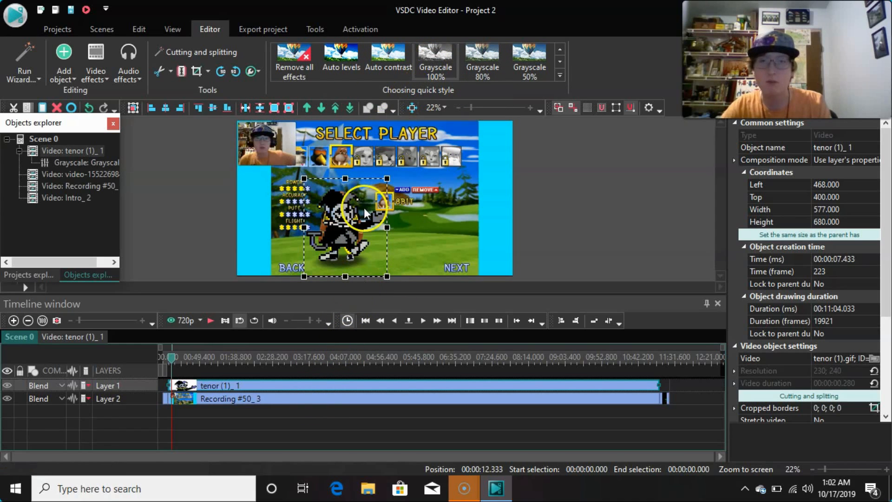
pyautogui.click(339, 55)
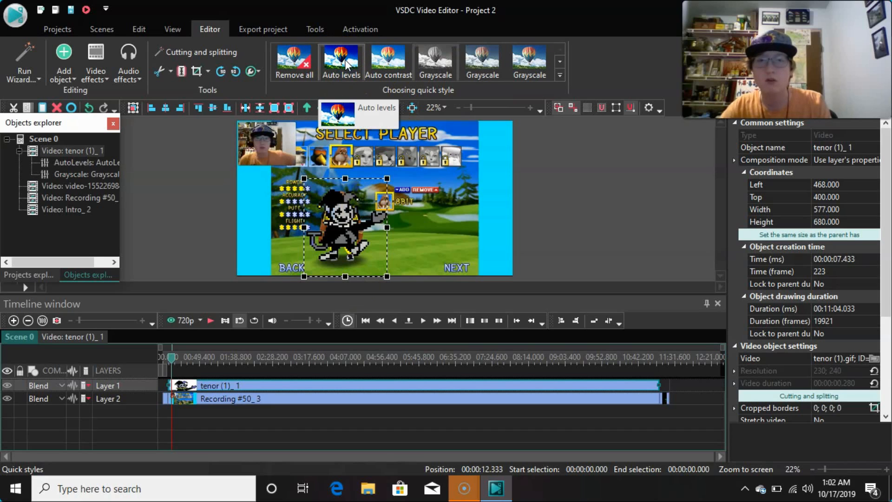
pyautogui.click(345, 63)
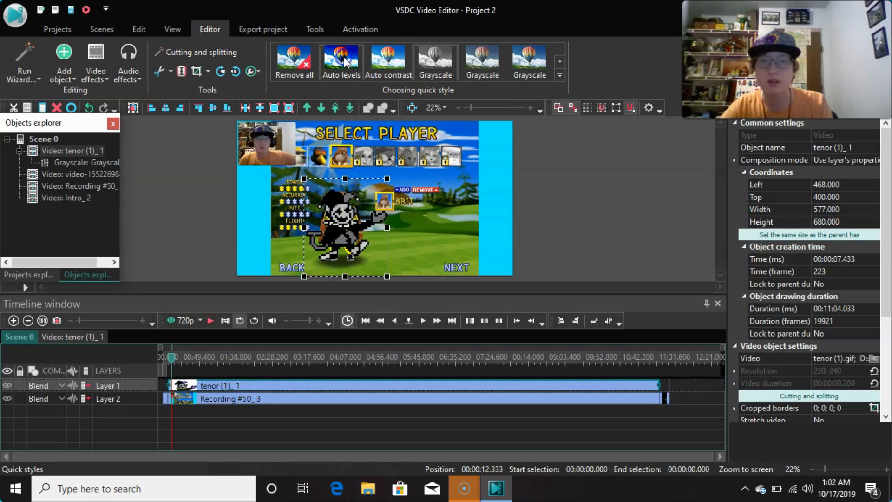
pyautogui.click(294, 58)
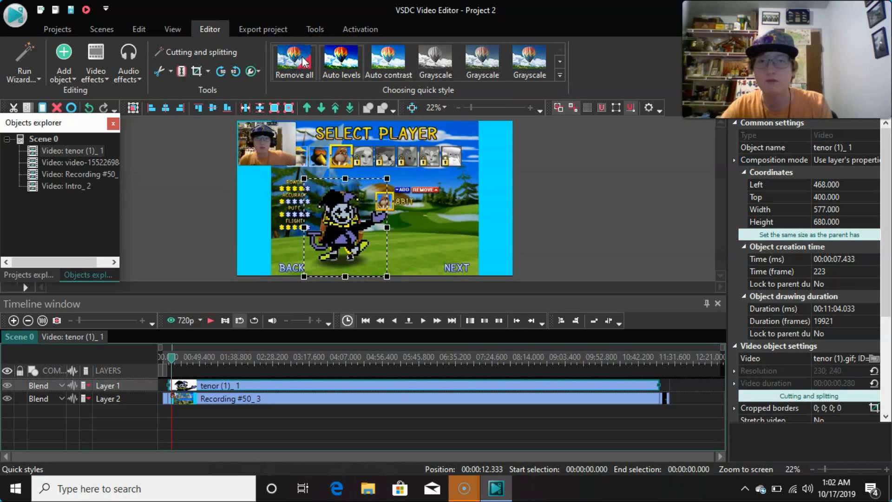
pyautogui.click(342, 56)
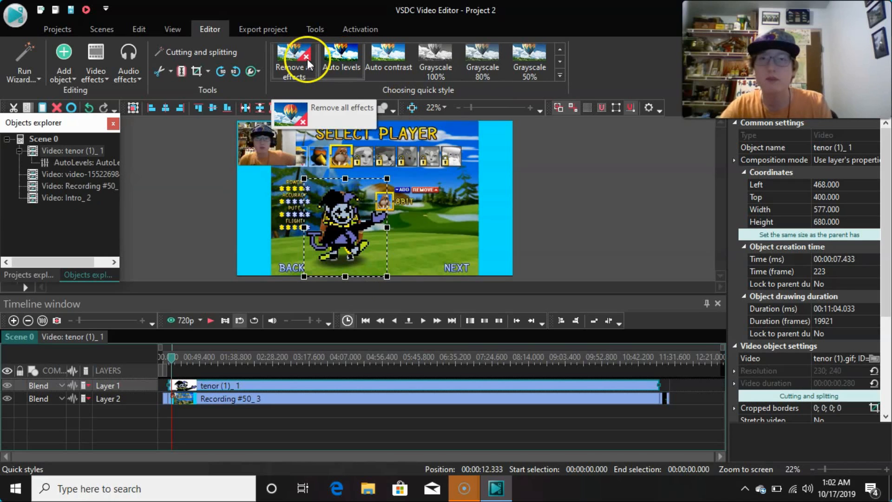
pyautogui.click(305, 62)
pyautogui.click(339, 66)
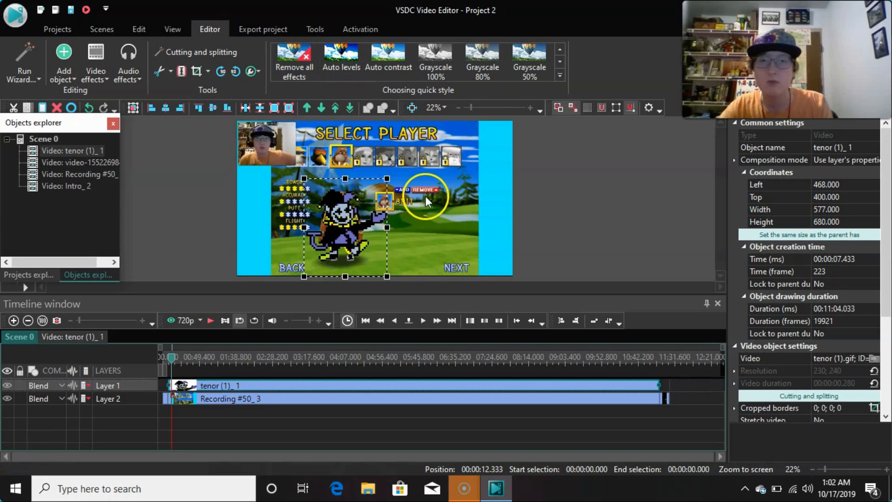
# - Try the Auto levels quick style on the Recording #50 video and remove its effects again
pyautogui.click(425, 196)
pyautogui.click(357, 62)
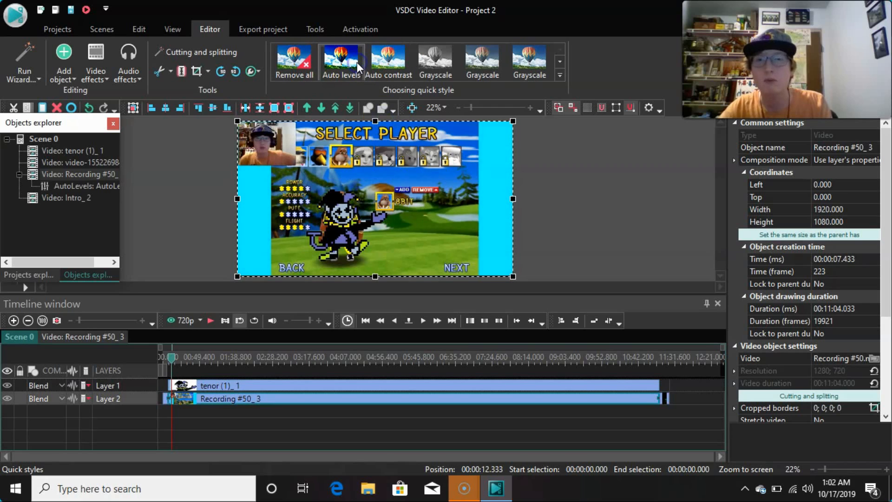
pyautogui.click(299, 66)
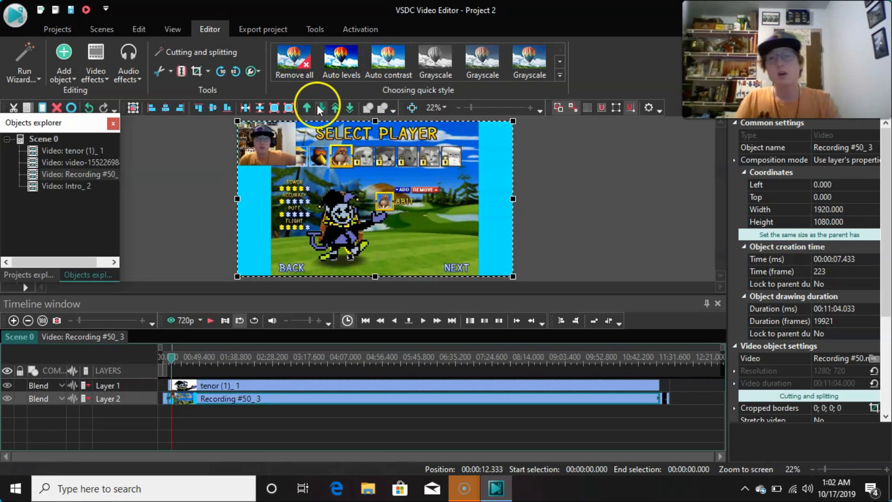
pyautogui.click(390, 264)
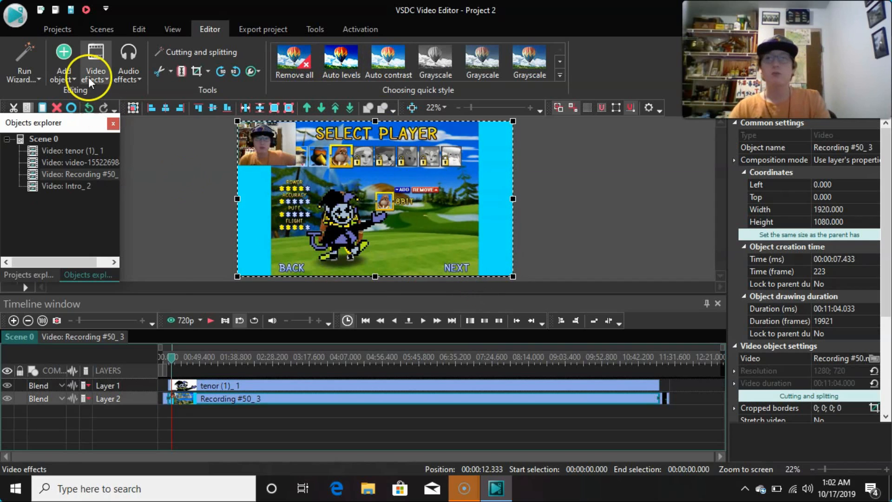
pyautogui.click(72, 79)
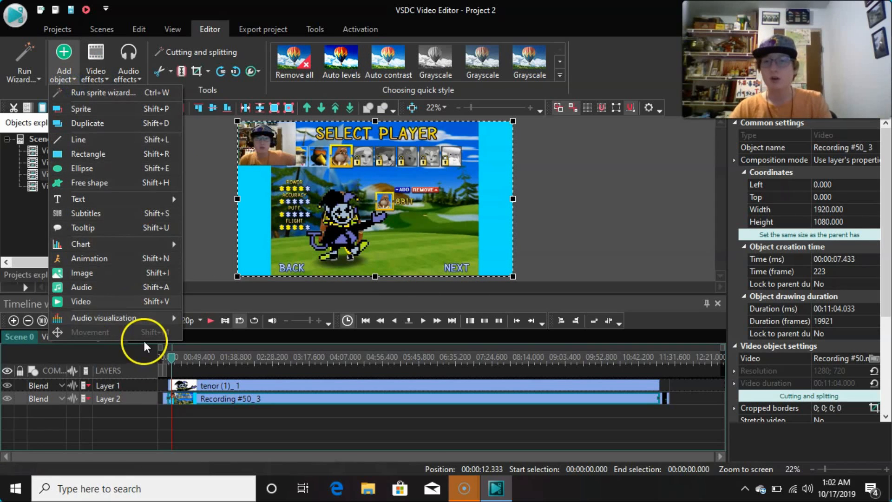
# - Mute the Recording #50 clip by setting its audio volume to -100 dB, and play the scene briefly to check it
pyautogui.click(194, 400)
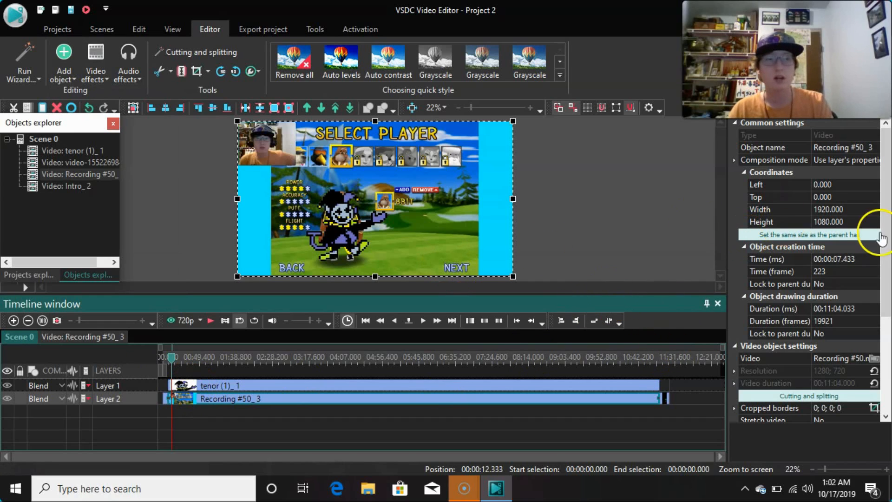
pyautogui.moveTo(886, 227); pyautogui.dragTo(888, 327)
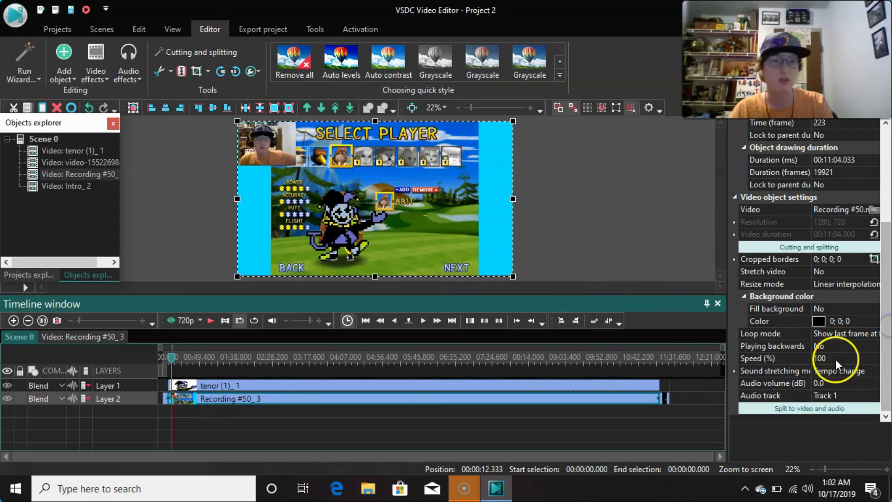
pyautogui.click(818, 382)
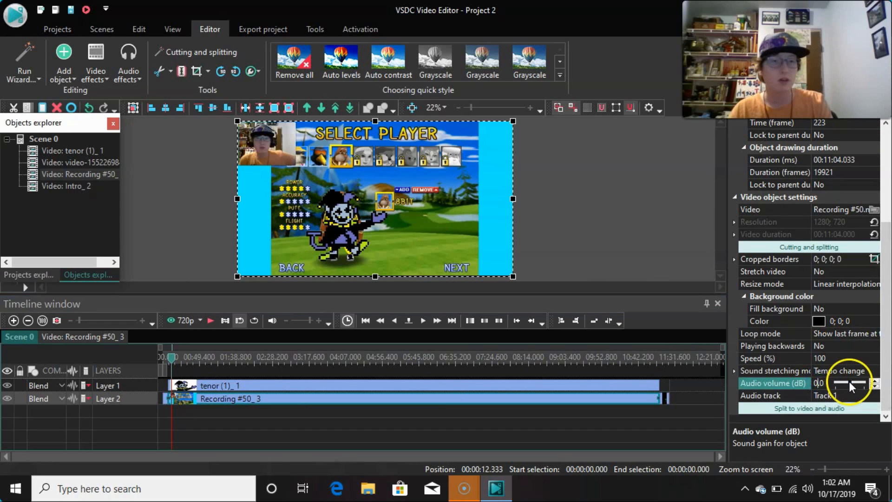
pyautogui.moveTo(849, 382); pyautogui.dragTo(822, 382)
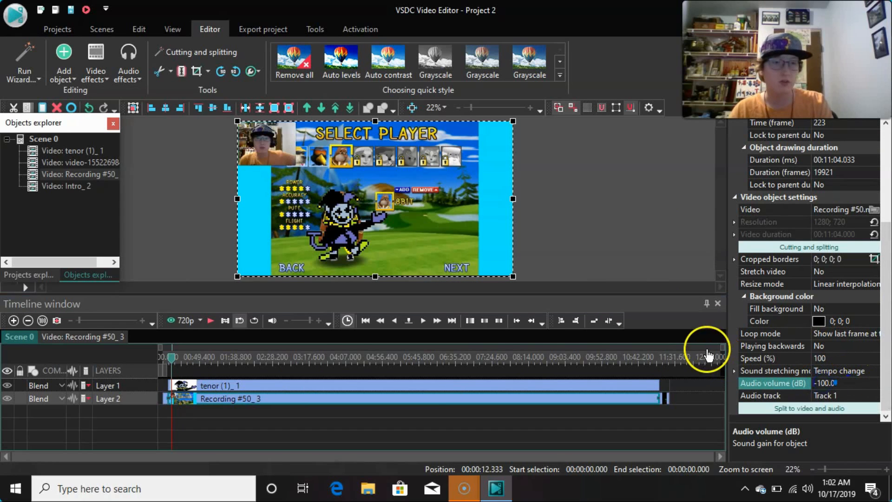
pyautogui.click(211, 321)
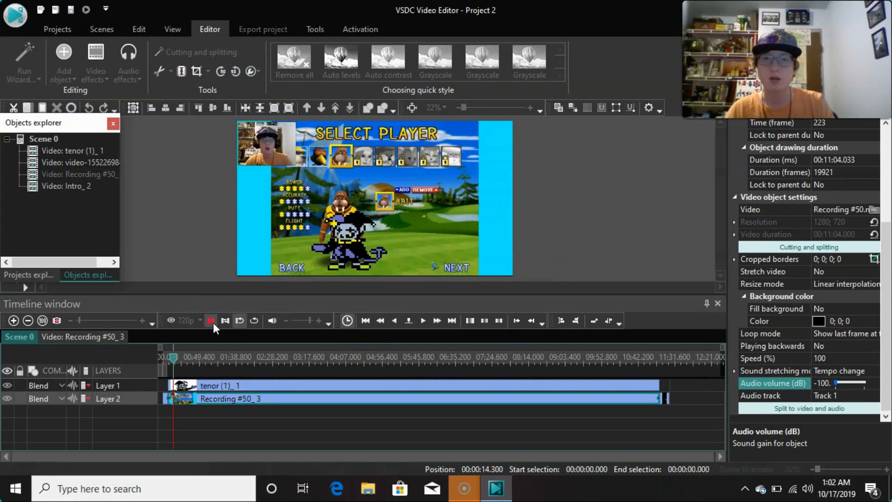
pyautogui.click(212, 321)
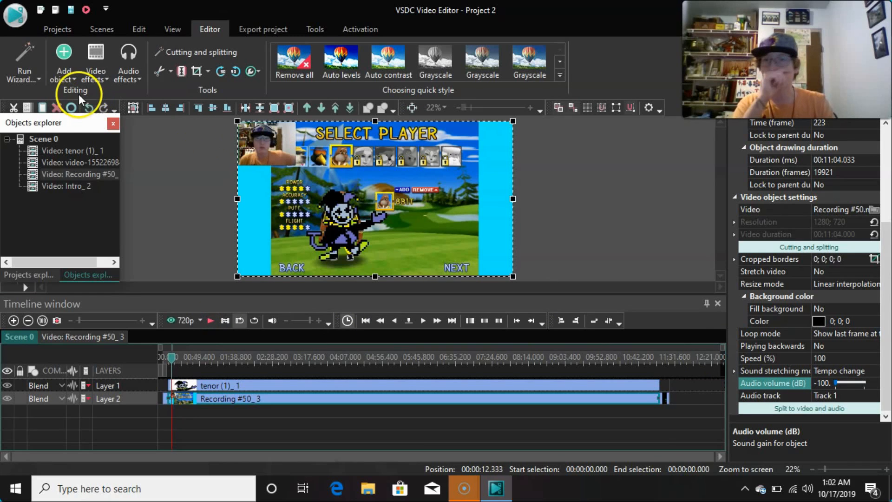
pyautogui.click(74, 78)
pyautogui.click(104, 301)
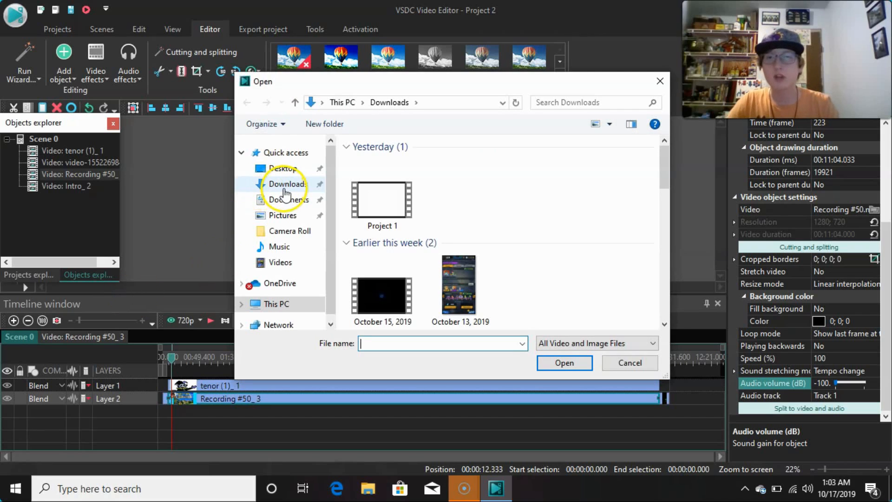
pyautogui.click(284, 185)
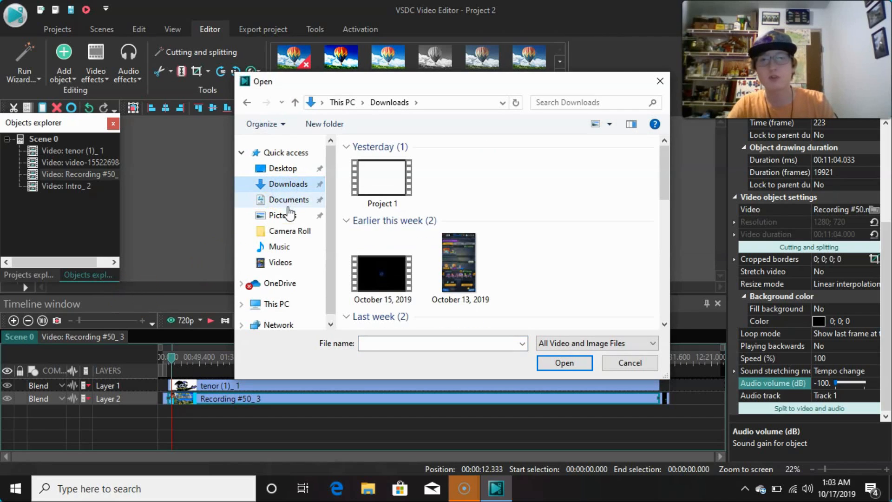
pyautogui.moveTo(663, 190); pyautogui.dragTo(665, 226)
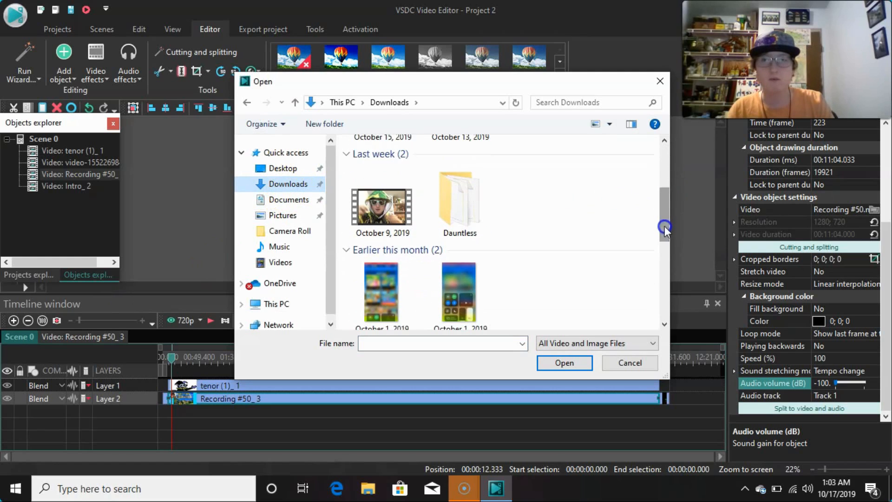
pyautogui.click(663, 84)
# - Add the raw-danger-ost-main-theme-hall-happy-version audio file from Downloads, using the From cursor position and Insert to layer options
pyautogui.click(63, 74)
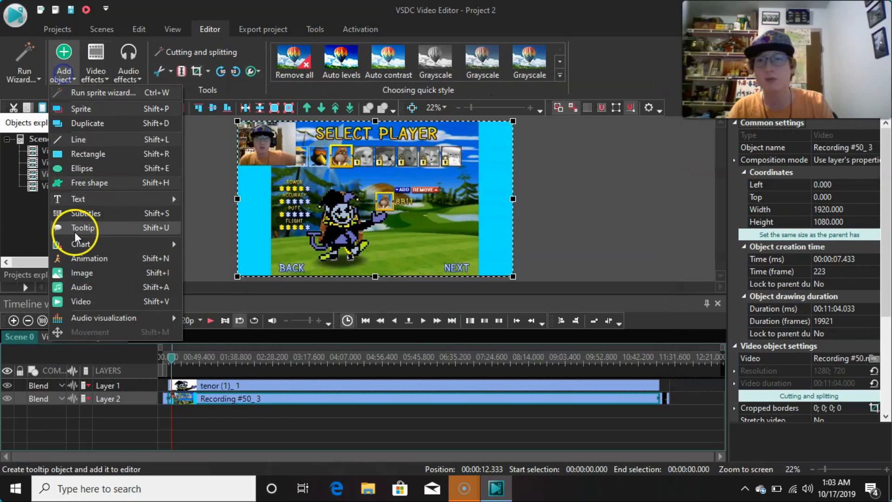
pyautogui.click(79, 286)
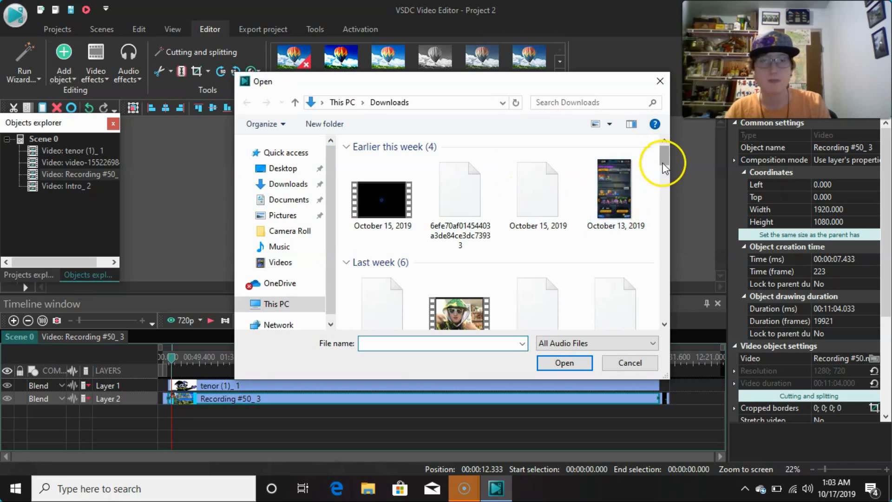
pyautogui.moveTo(665, 158); pyautogui.dragTo(665, 175)
pyautogui.click(379, 149)
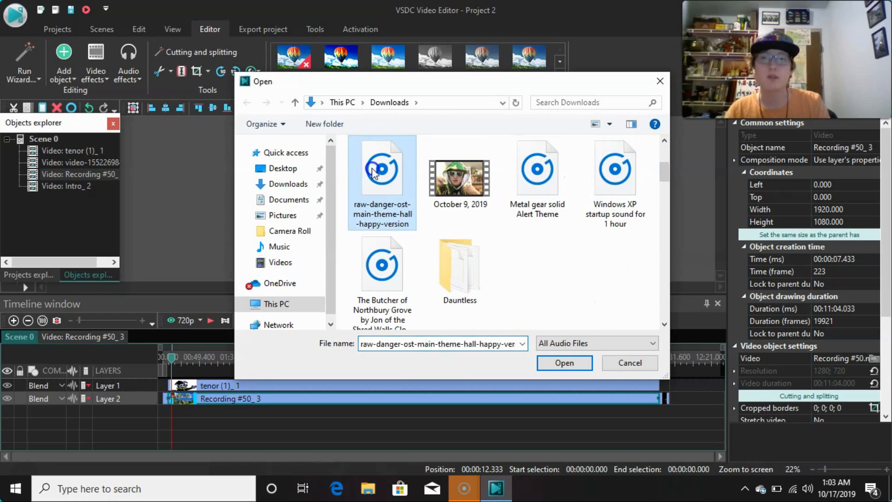
pyautogui.click(568, 364)
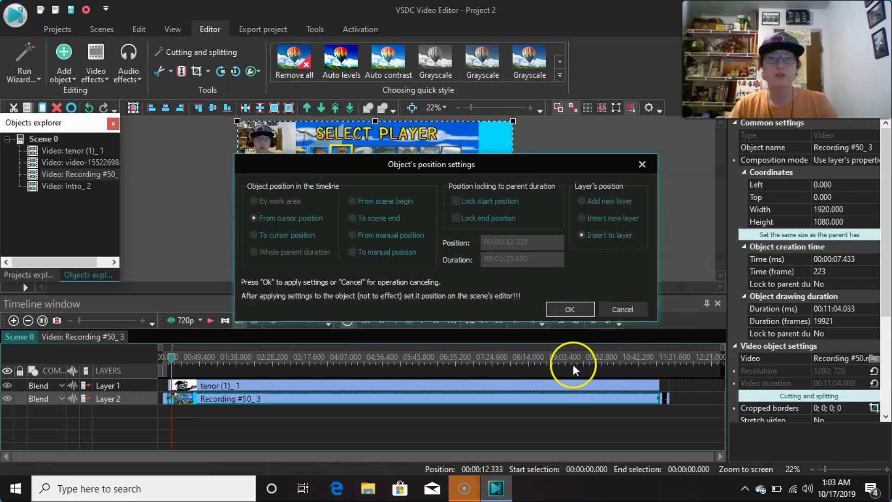
pyautogui.click(570, 310)
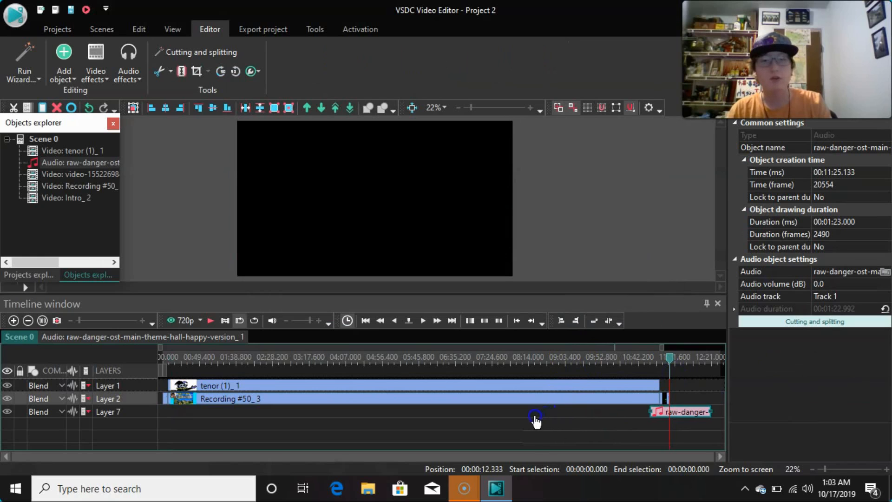
# - Move the raw-danger audio clip on Layer 7 to start with Recording #50 at 00:00:07.433, and return the cursor to 00:00:00.000
pyautogui.moveTo(674, 411); pyautogui.dragTo(191, 412)
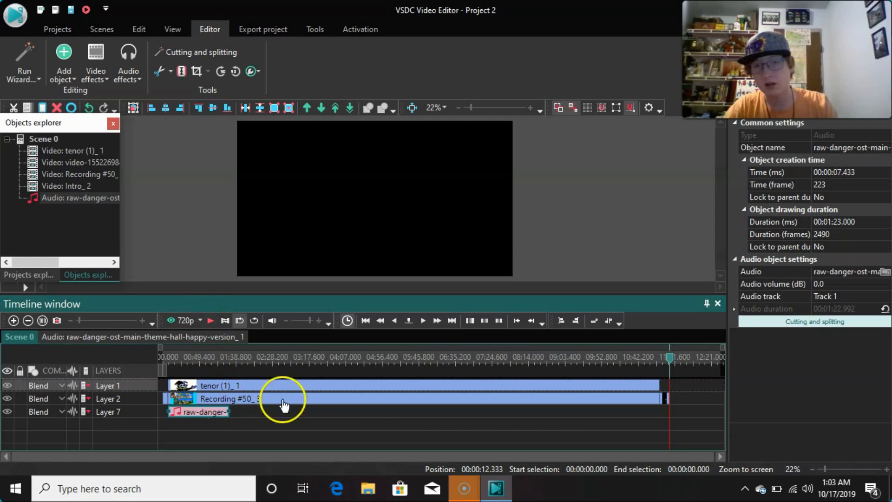
pyautogui.moveTo(674, 358)
pyautogui.mouseDown()
pyautogui.moveTo(599, 368)
pyautogui.moveTo(466, 363)
pyautogui.moveTo(162, 374)
pyautogui.mouseUp()
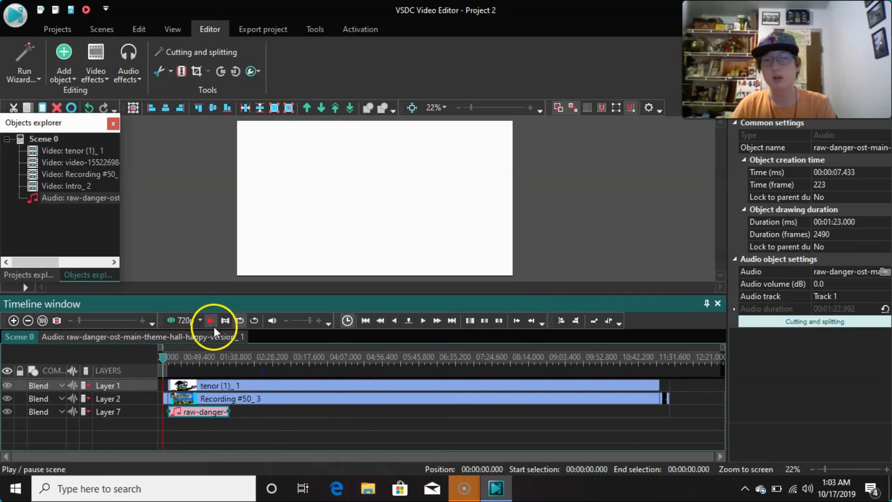
# - Preview the scene with its background music, and set the raw-danger audio clip's volume to 3.0 dB
pyautogui.click(212, 320)
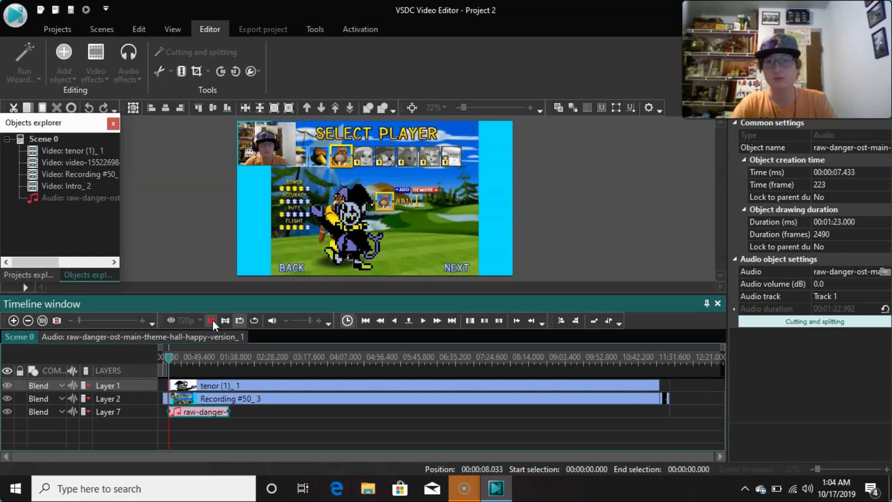
pyautogui.click(212, 319)
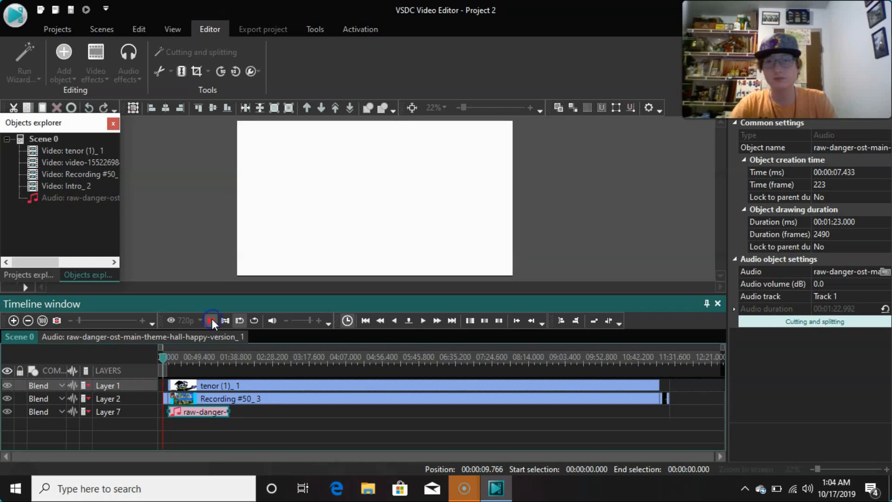
pyautogui.click(827, 283)
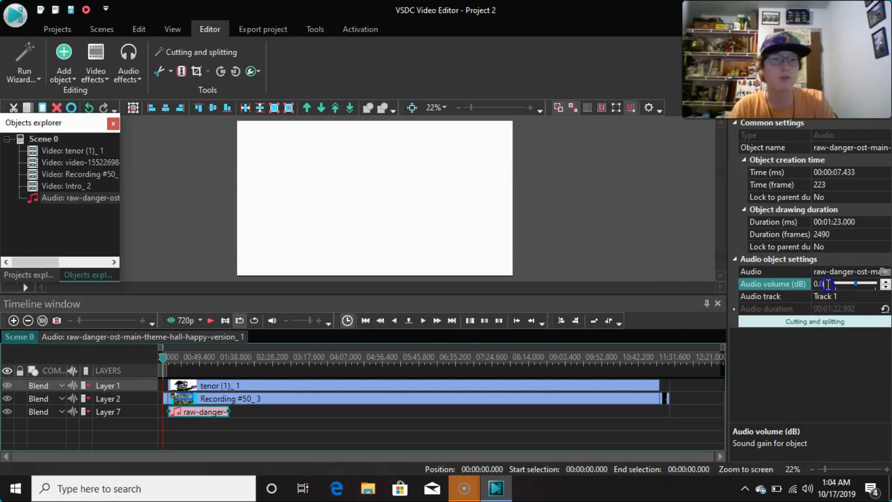
pyautogui.click(885, 287)
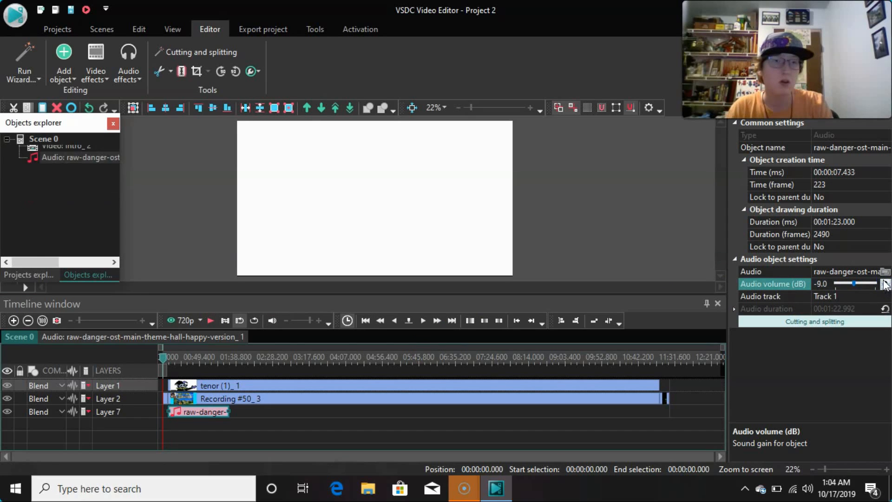
pyautogui.click(885, 280)
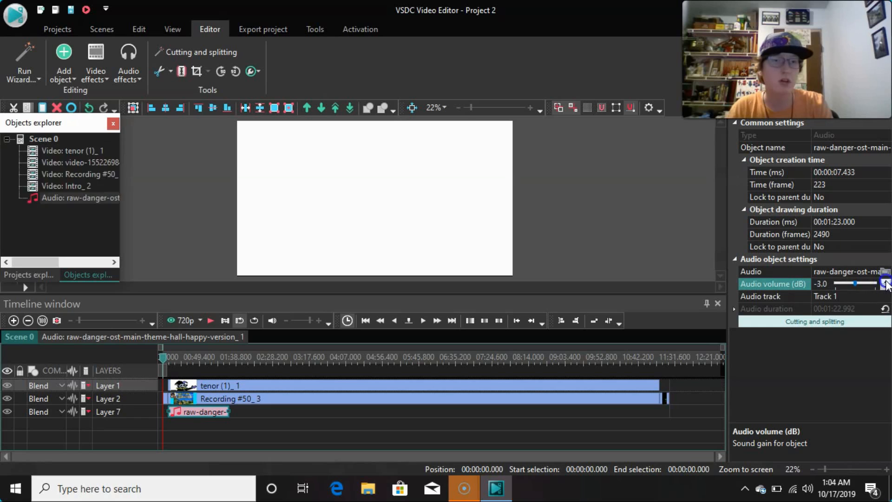
pyautogui.click(886, 281)
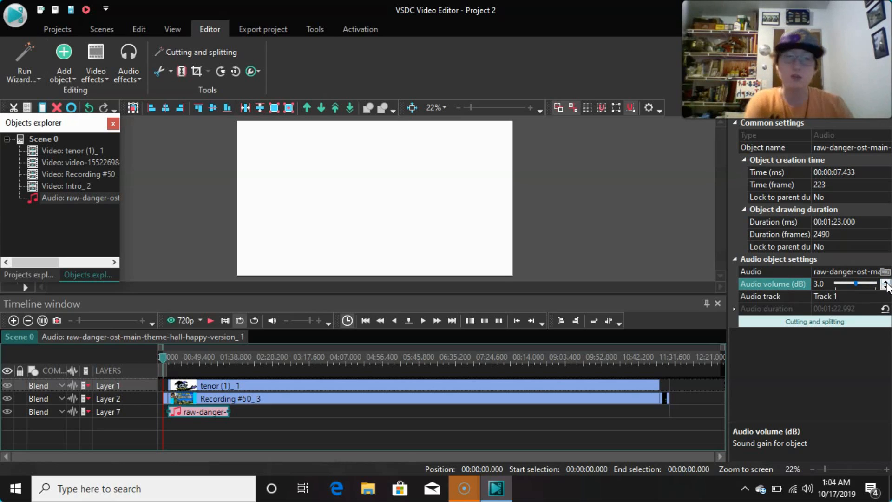
pyautogui.click(657, 230)
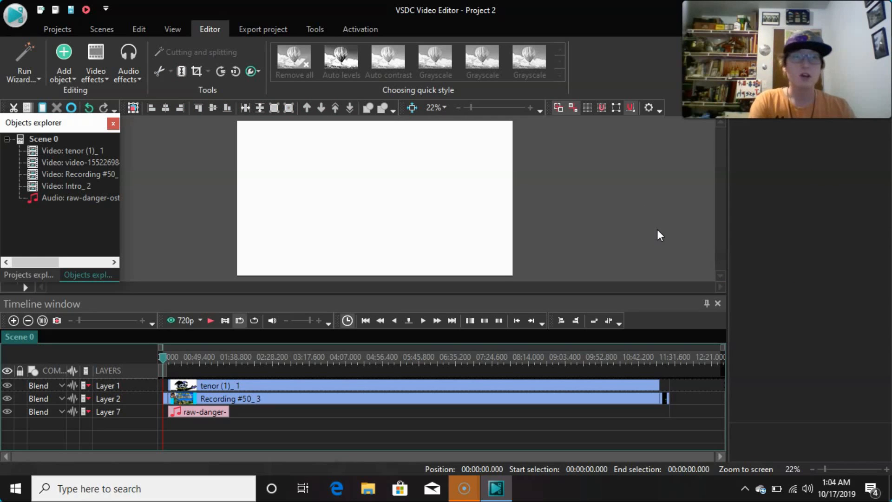
pyautogui.click(219, 414)
pyautogui.click(223, 402)
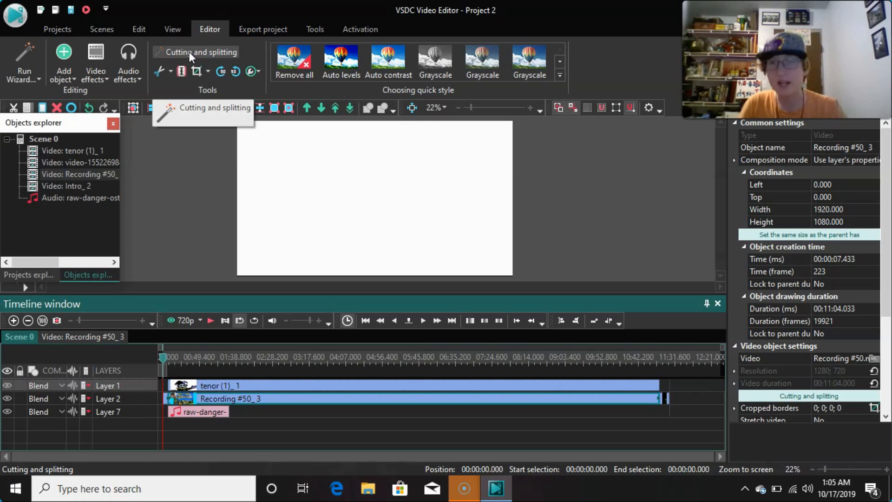
# - Export the project for PC as an AVI file, using the High Quality XviD MPEG4 profile
pyautogui.click(245, 30)
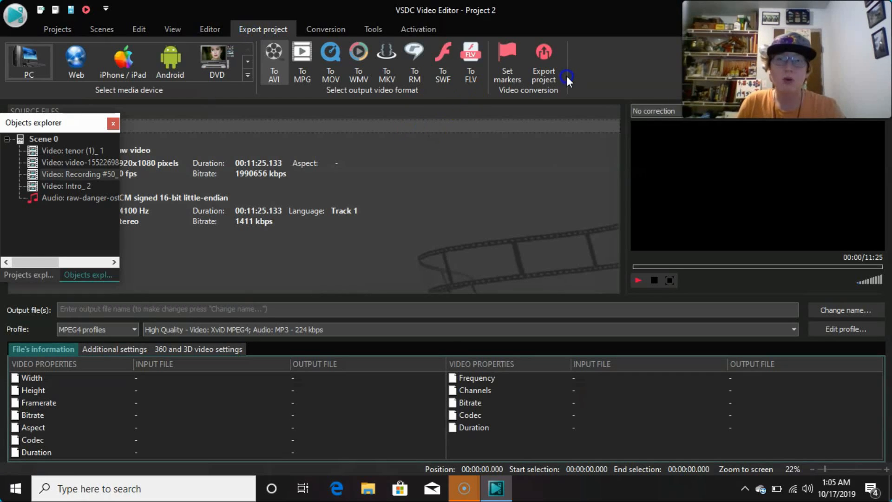
pyautogui.click(543, 77)
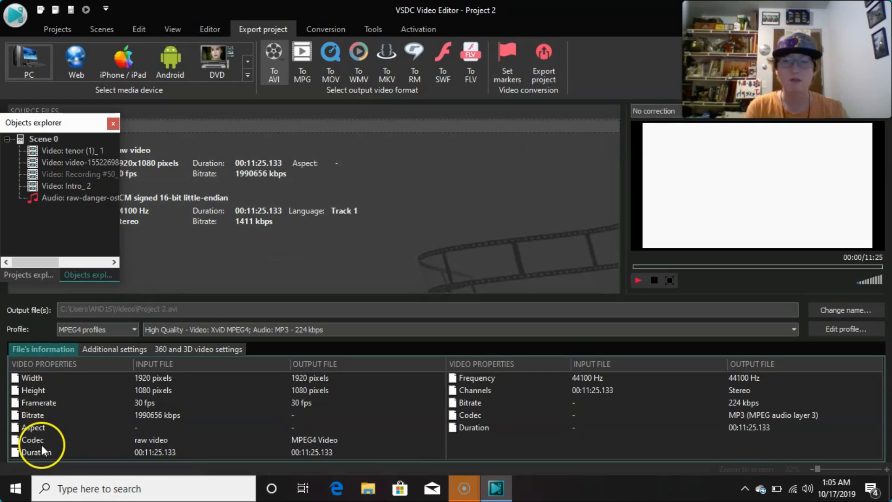
pyautogui.click(26, 469)
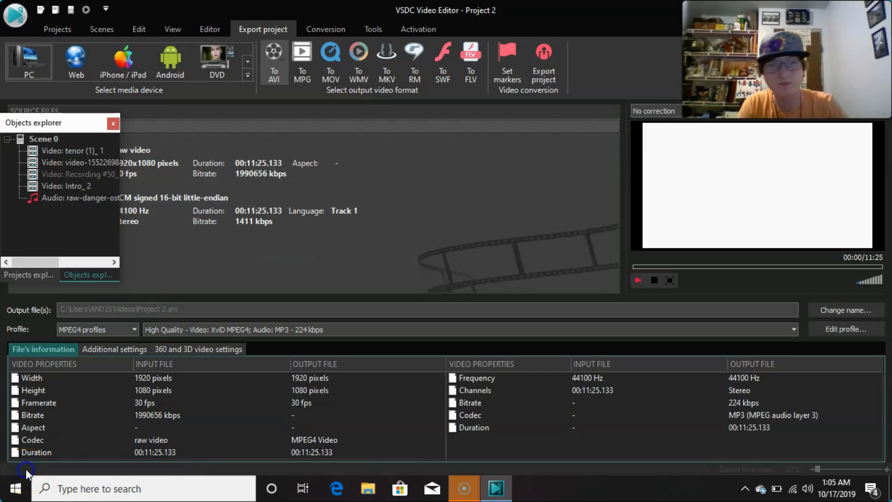